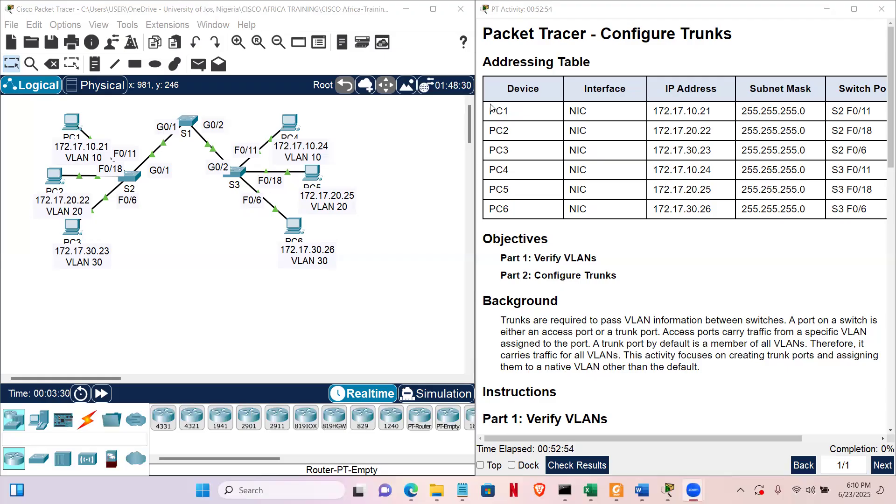
Review the activity's addressing table, objectives and the instructions for verifying VLANs and configuring trunks
left_click_drag(655, 145, 873, 213)
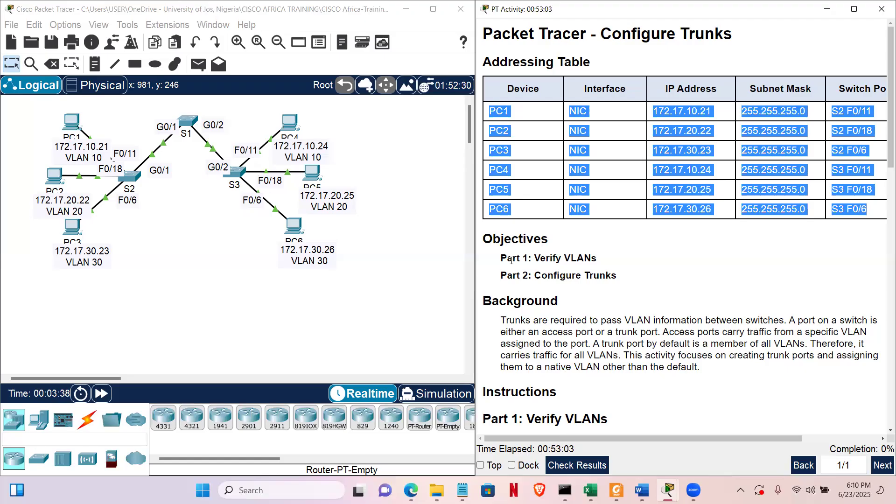
left_click_drag(595, 270, 617, 279)
left_click_drag(883, 167, 883, 238)
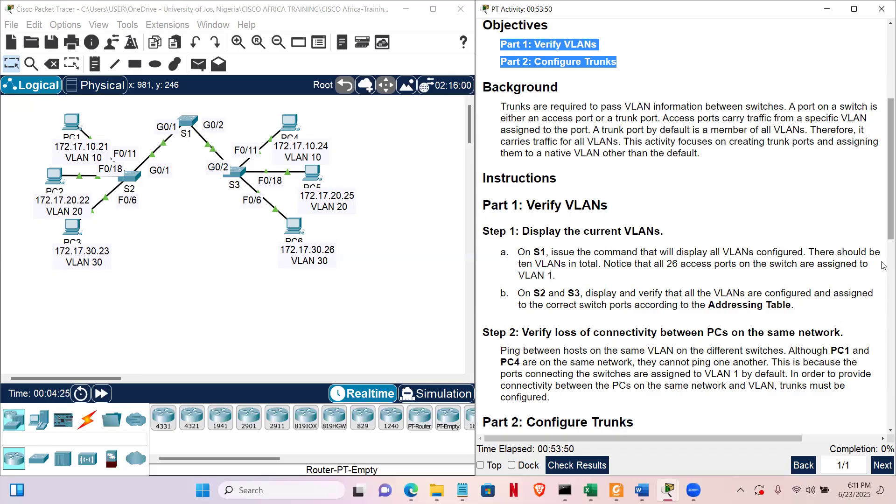
scroll(884, 262, "down", 3)
scroll(883, 261, "up", 1)
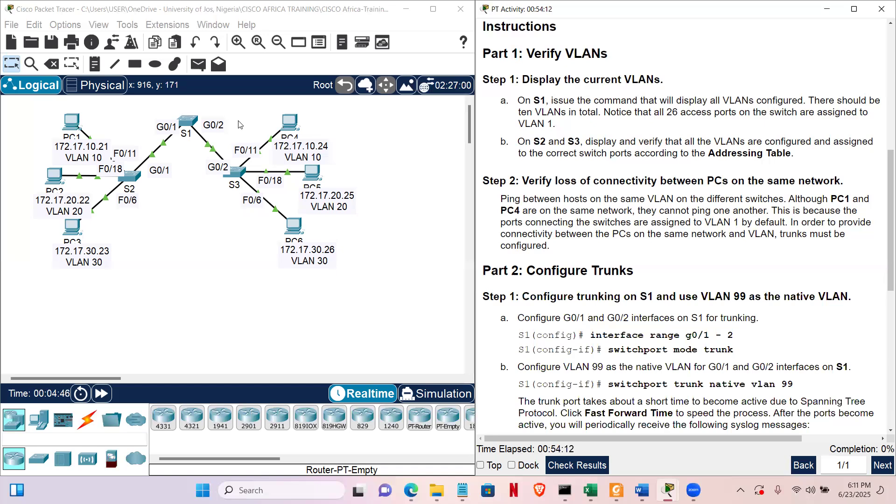
Open the CLI of switch S1, place its window clear of the instructions and start the console session
left_click(187, 123)
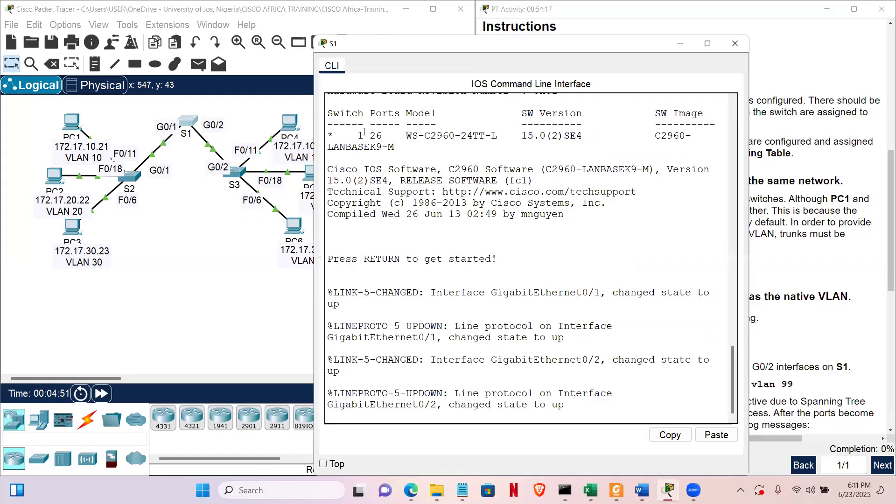
left_click_drag(502, 45, 214, 23)
left_click(301, 261)
key("Return")
key("Return")
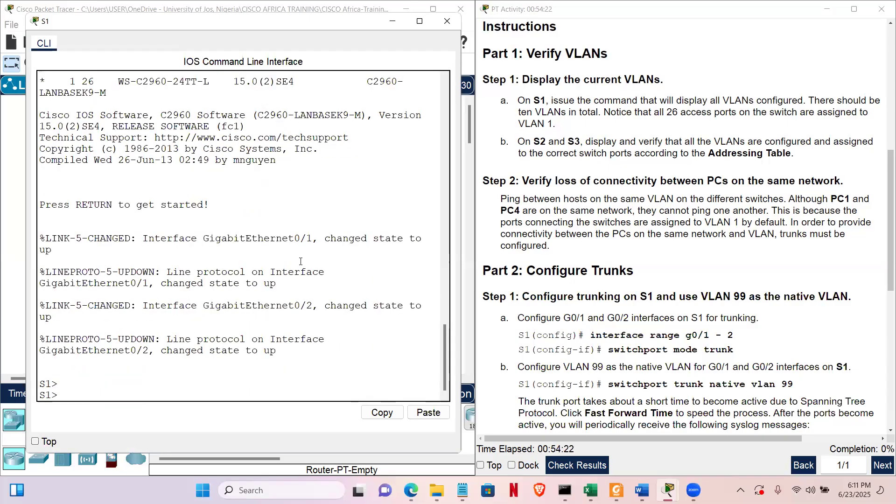
Enter privileged EXEC mode on S1 with enable and list its VLANs with show vlan
type("ENA")
key("BackSpace")
key("BackSpace")
key("BackSpace")
type("enable")
key("Return")
type("show vl")
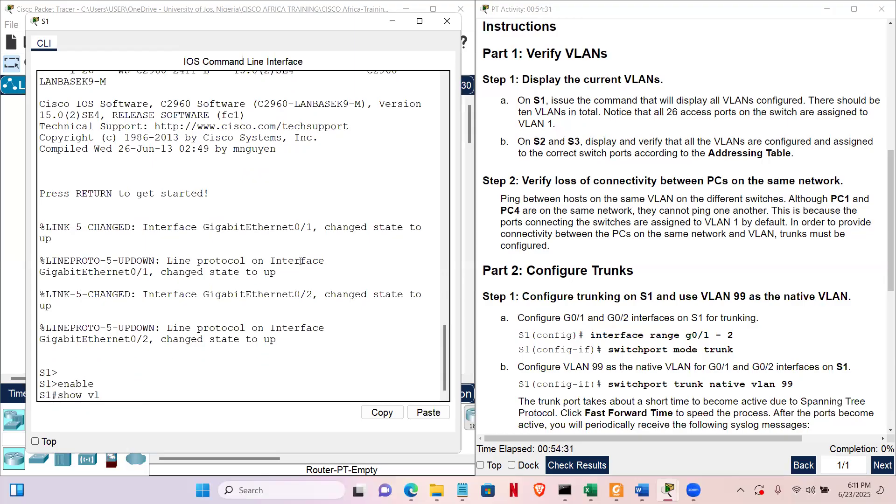
key("Return")
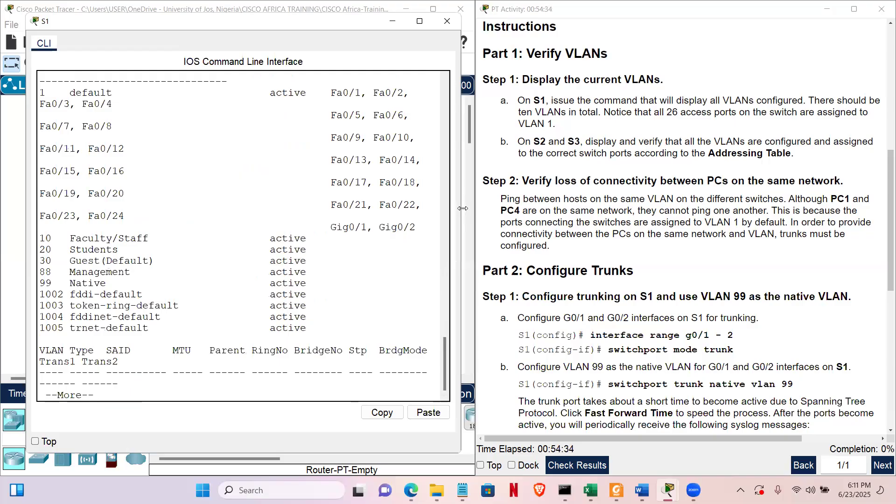
Widen S1's console and examine its VLAN list and the VLAN 1 ports against the instructions, closing the console when done
left_click_drag(462, 208, 572, 208)
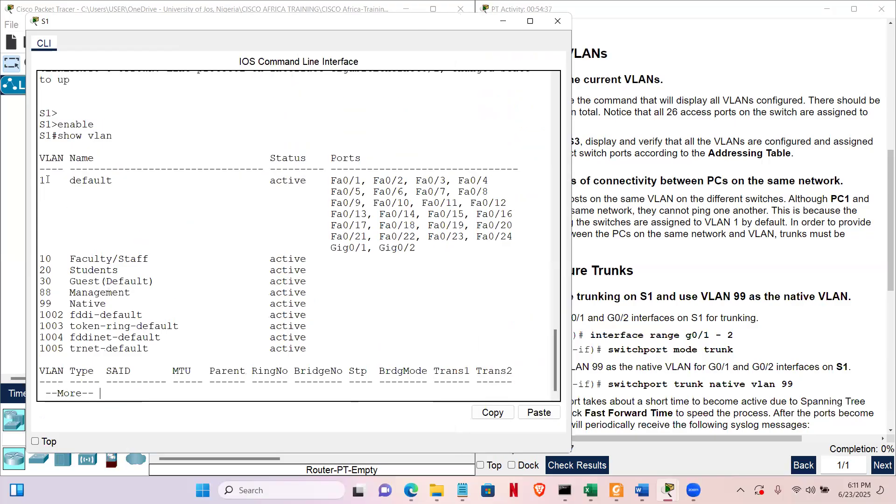
left_click_drag(39, 180, 45, 180)
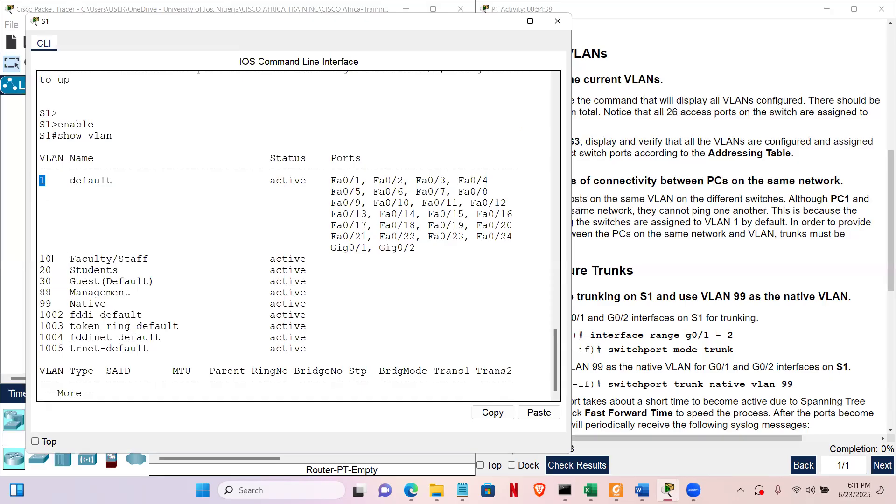
left_click_drag(56, 270, 158, 339)
left_click_drag(322, 343, 337, 353)
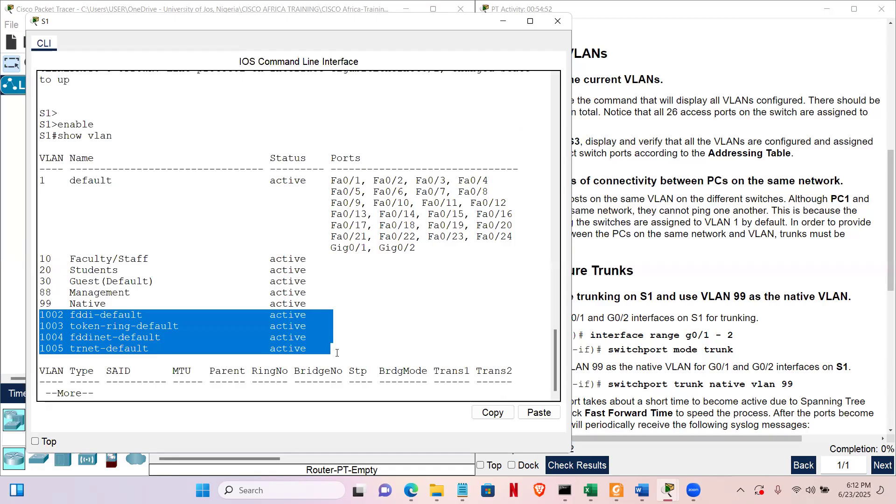
left_click_drag(418, 249, 30, 184)
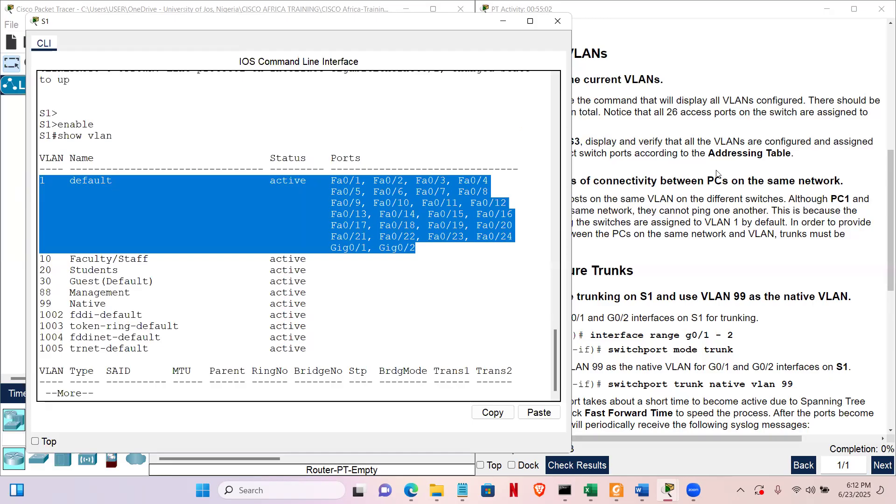
left_click(619, 317)
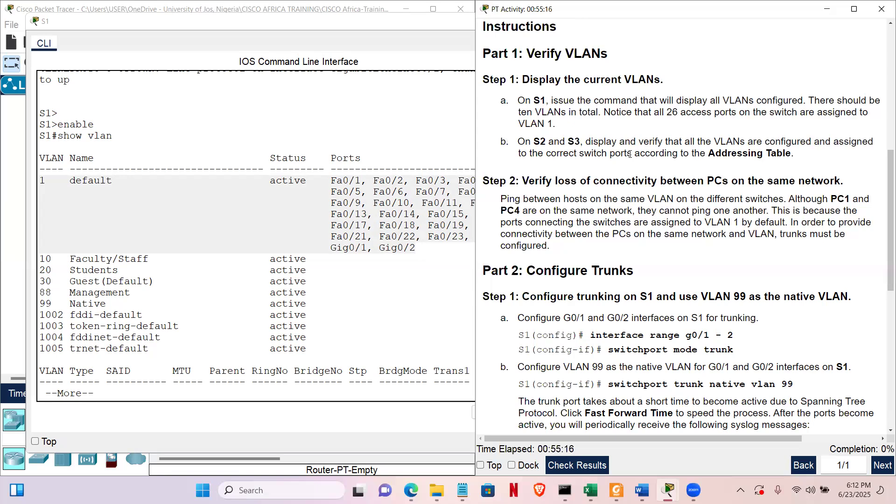
left_click(283, 245)
left_click(557, 21)
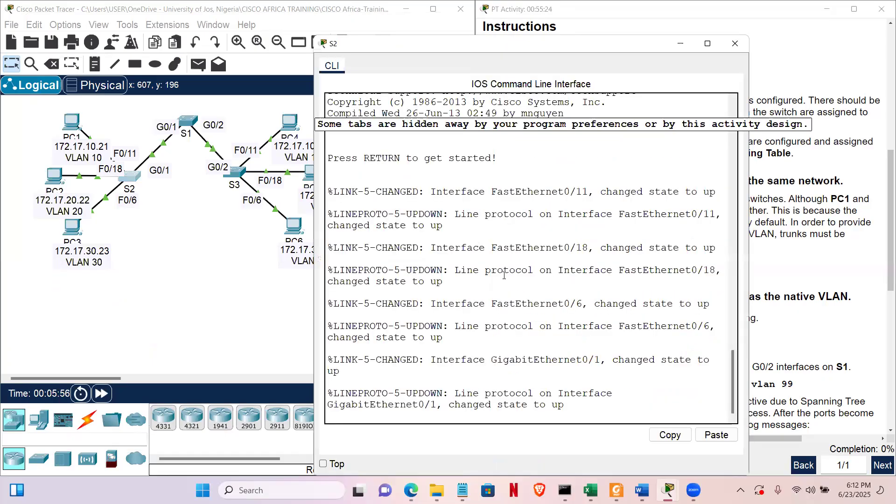
Start a console session on switch S2, enter privileged EXEC mode with enable and list its VLANs with sh vlan
key("Return")
key("Return")
type("enable")
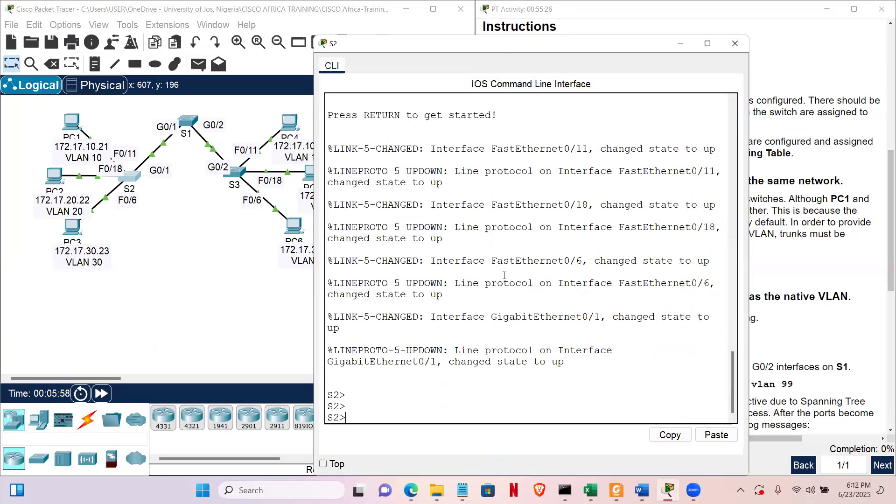
key("Return")
key("Return")
key("Return")
type("sh")
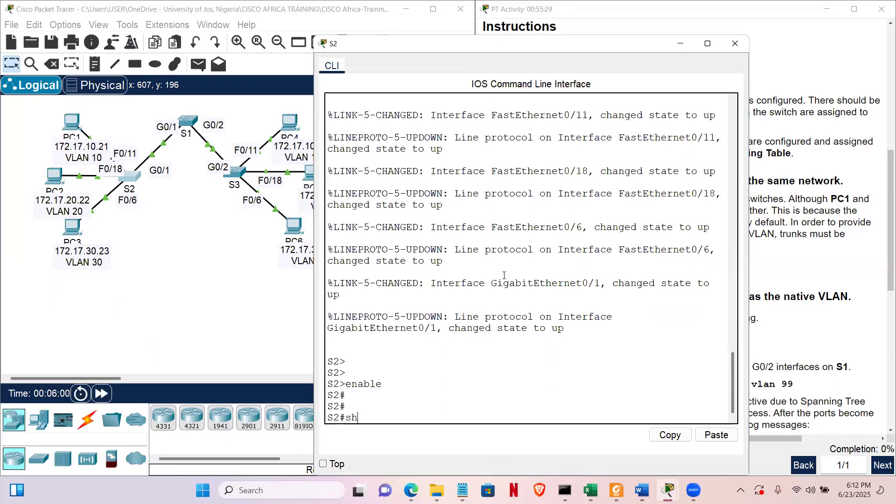
type(" vlan")
key("Return")
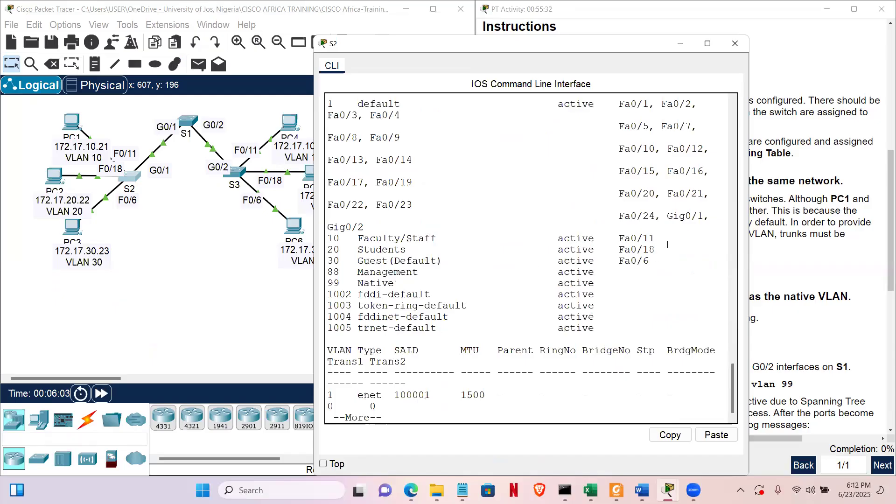
Examine which S2 ports are assigned to VLANs 10, 20, 30 and 1, and compare them with the instructions
left_click_drag(651, 261, 497, 261)
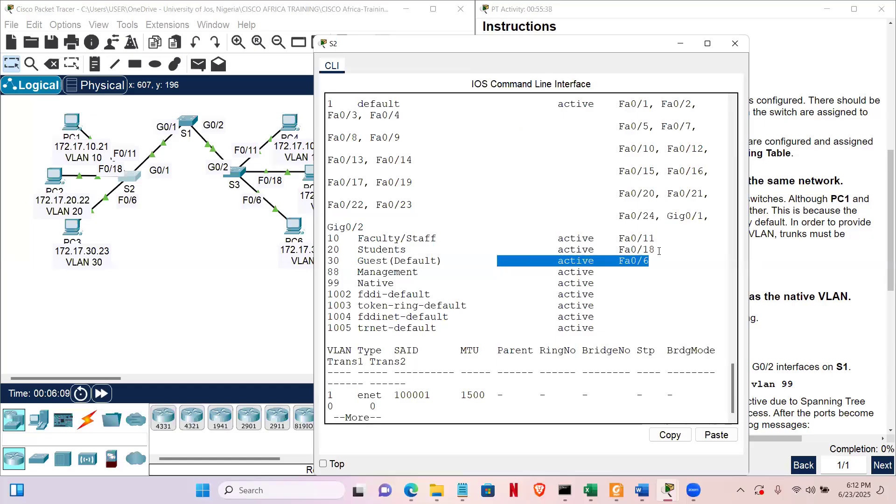
left_click_drag(342, 241, 322, 252)
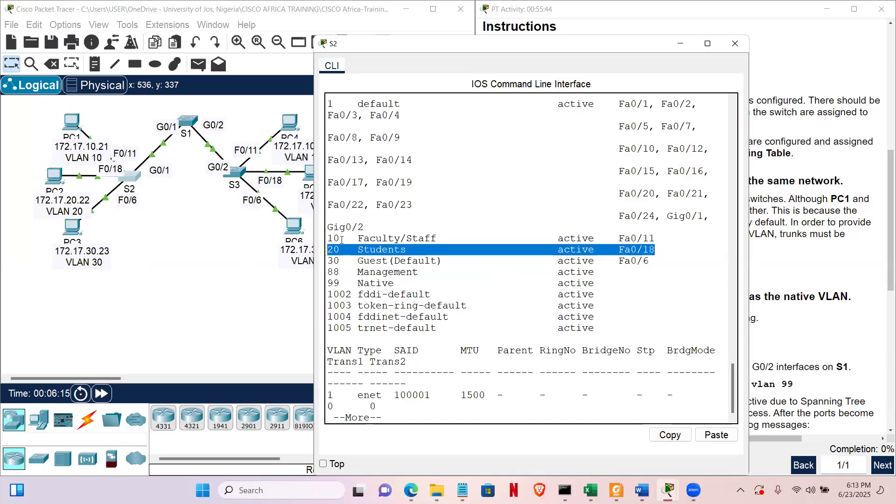
left_click_drag(434, 237, 547, 239)
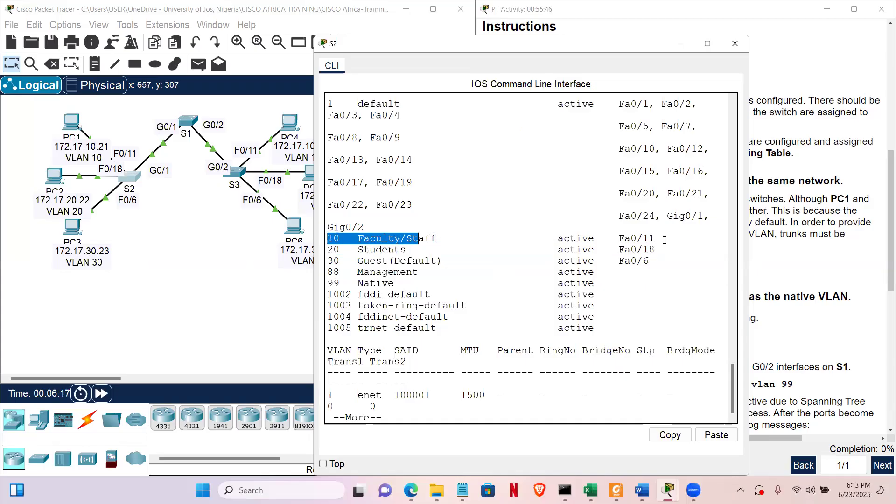
left_click_drag(665, 240, 665, 240)
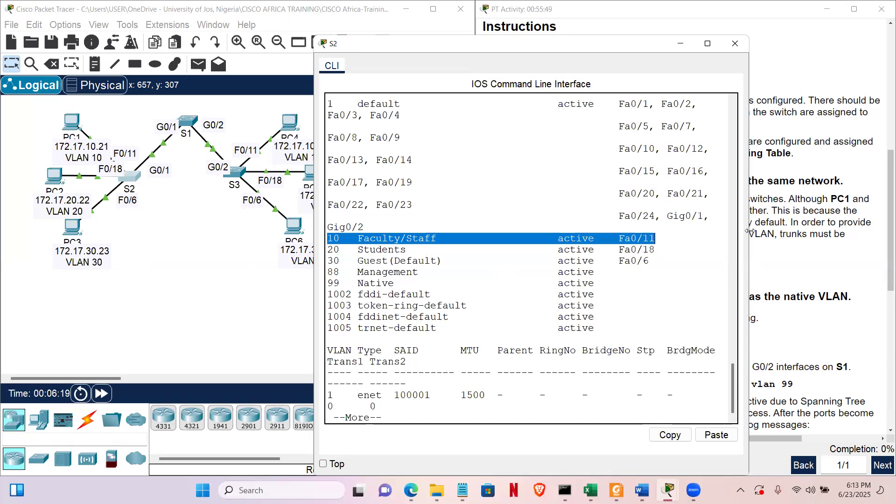
left_click(670, 207)
left_click_drag(632, 175, 568, 86)
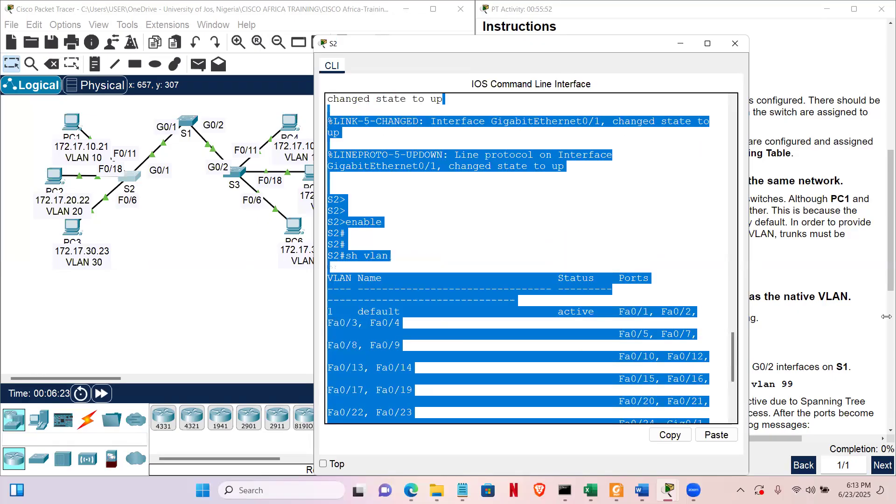
left_click(816, 291)
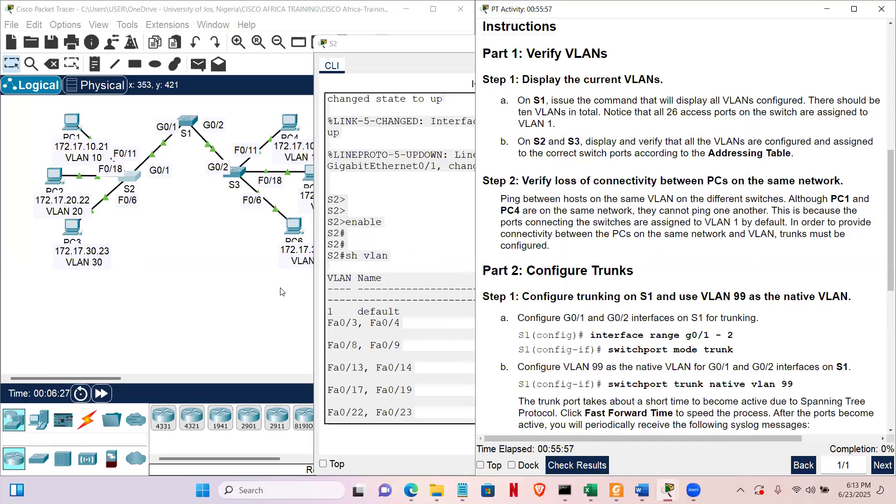
Open the CLI of switch S3, enter privileged EXEC mode with en and list its VLANs with sh vlan
left_click(240, 176)
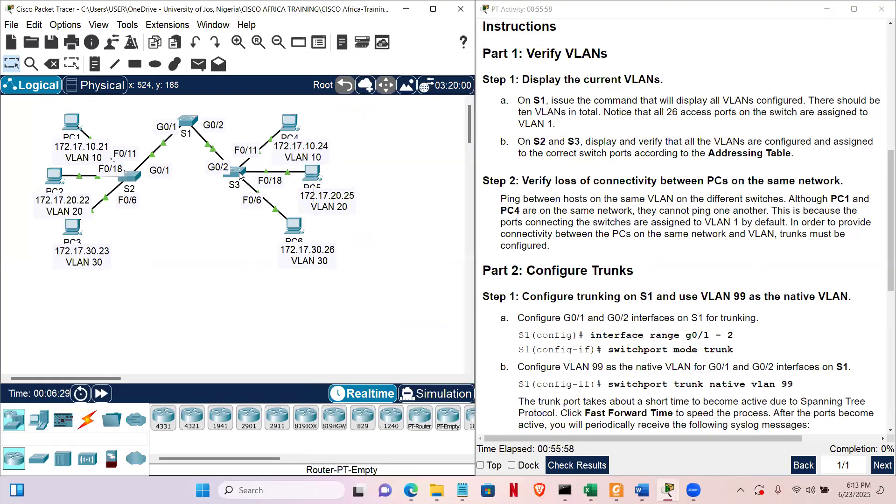
left_click(241, 175)
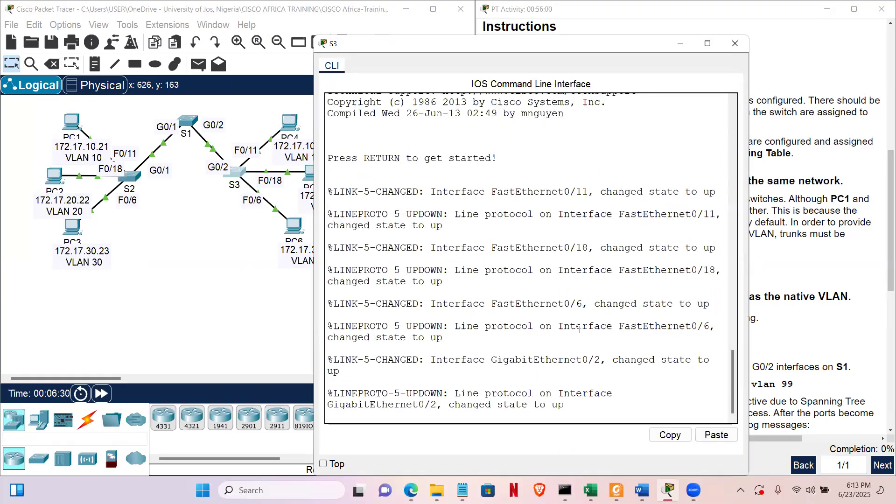
left_click(571, 318)
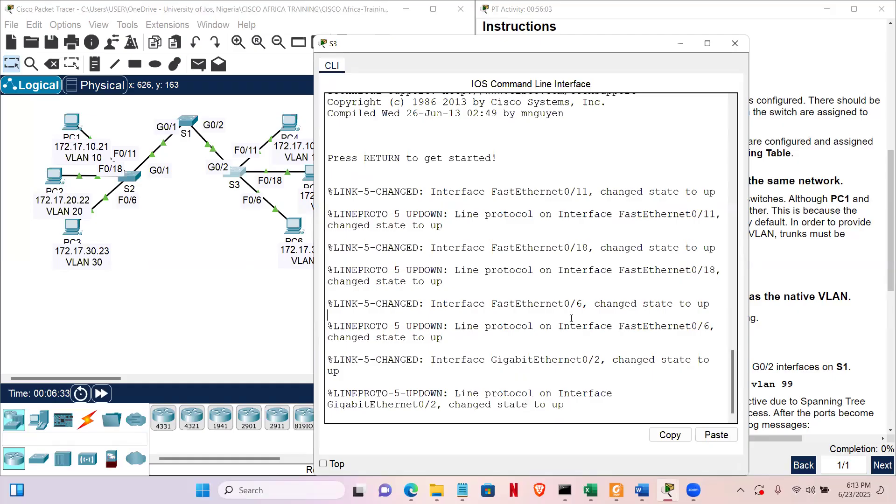
key("Return")
key("Return")
type("en")
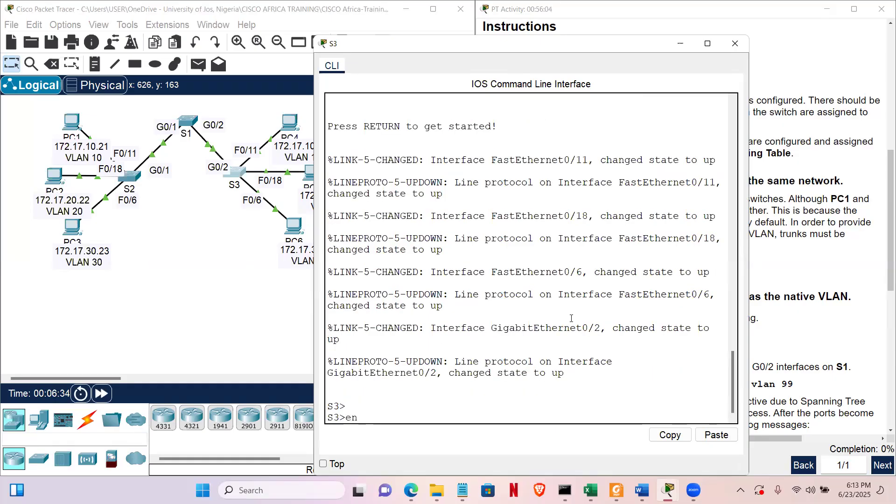
key("Return")
type("sh vlan")
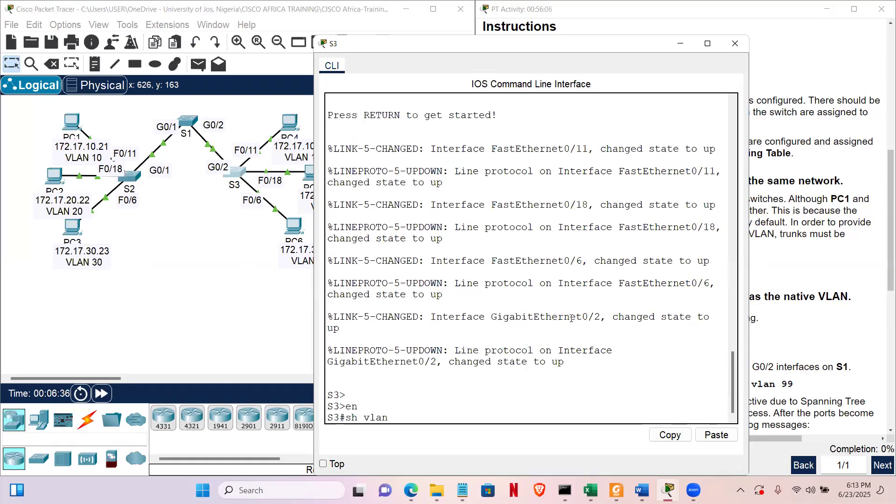
key("Return")
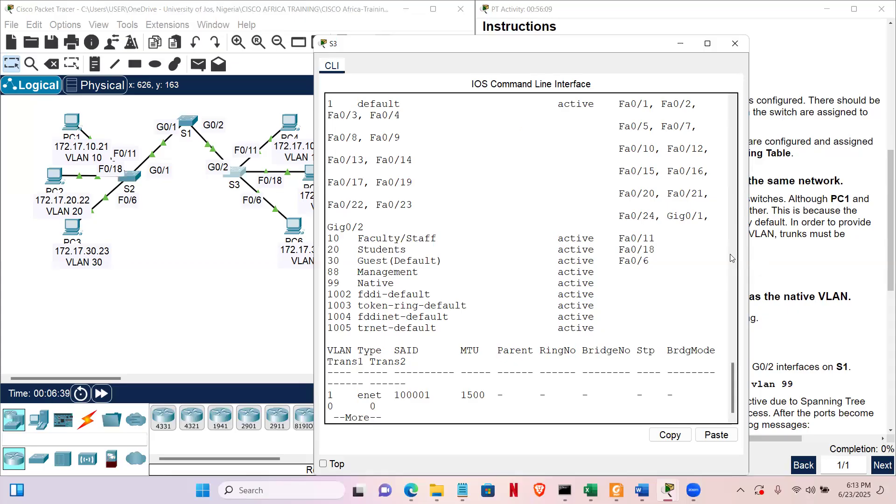
Examine the S3 port assignments for VLANs 10, 20 and 30, and read the instructions on verifying loss of connectivity
left_click_drag(649, 266, 354, 238)
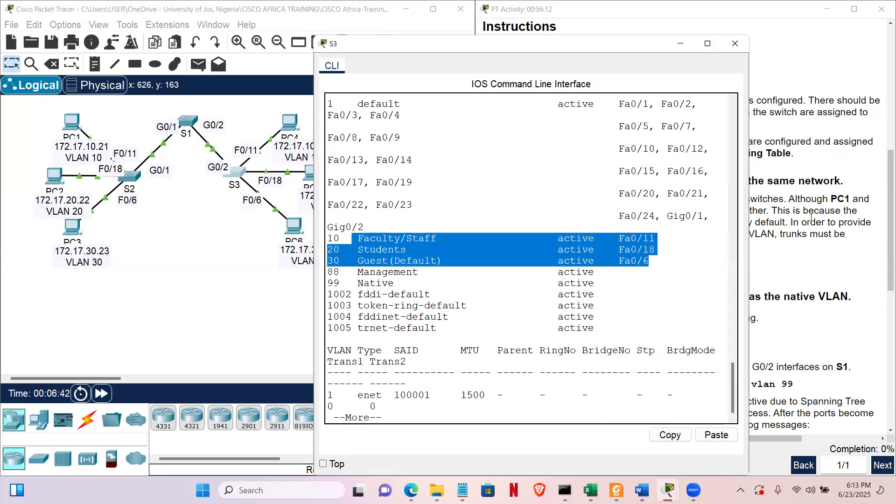
left_click(839, 223)
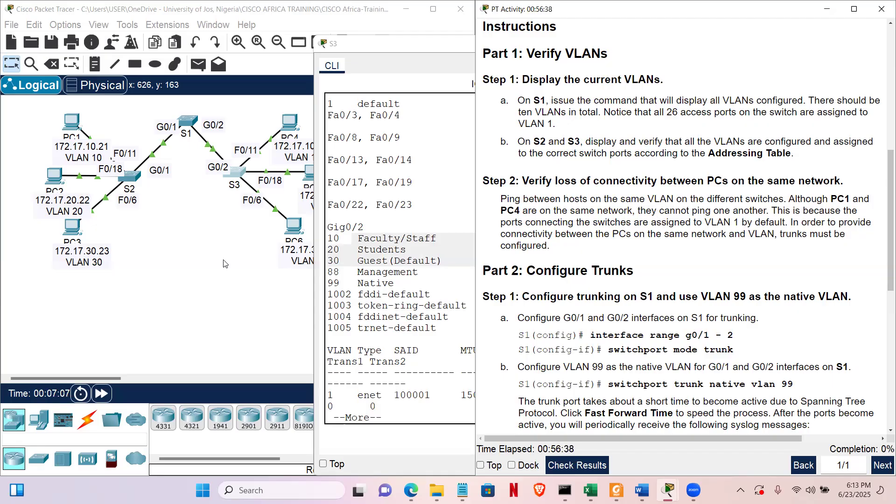
left_click(188, 259)
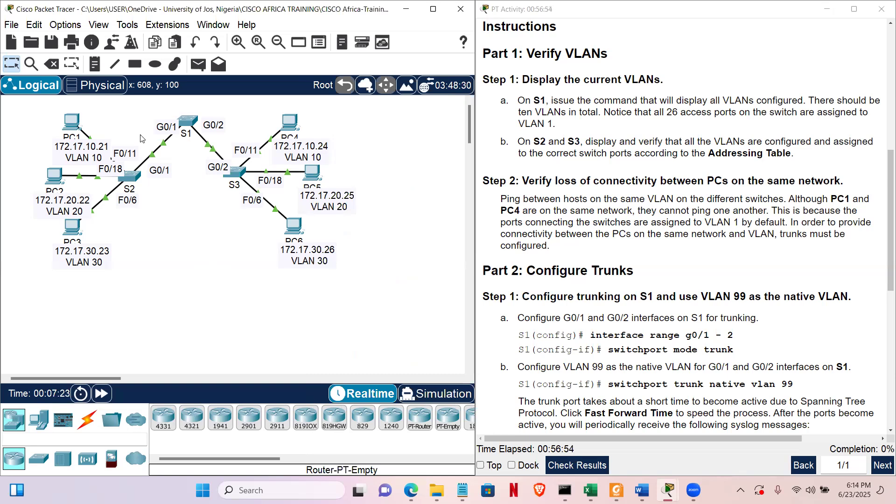
Open the Command Prompt on PC1 and ping PC4 at 172.17.10.24
left_click(67, 126)
left_click_drag(408, 45, 535, 50)
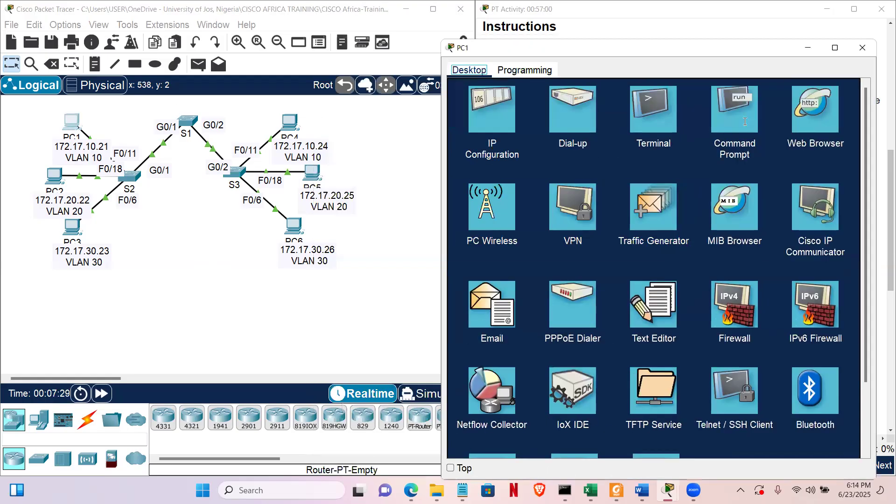
left_click(745, 121)
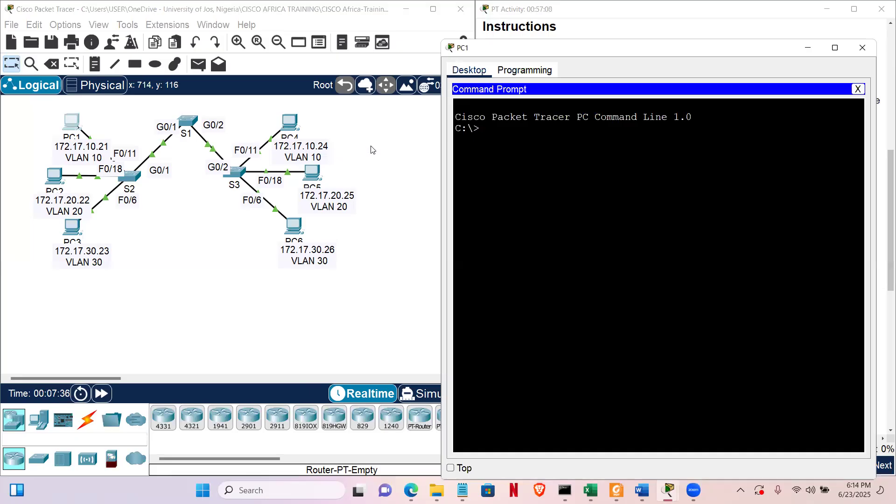
type("ping 172.17.10.24")
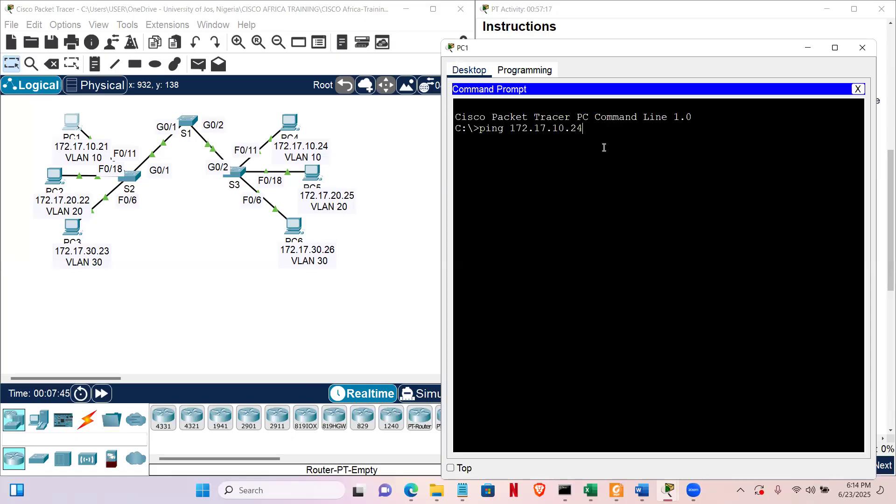
key("Return")
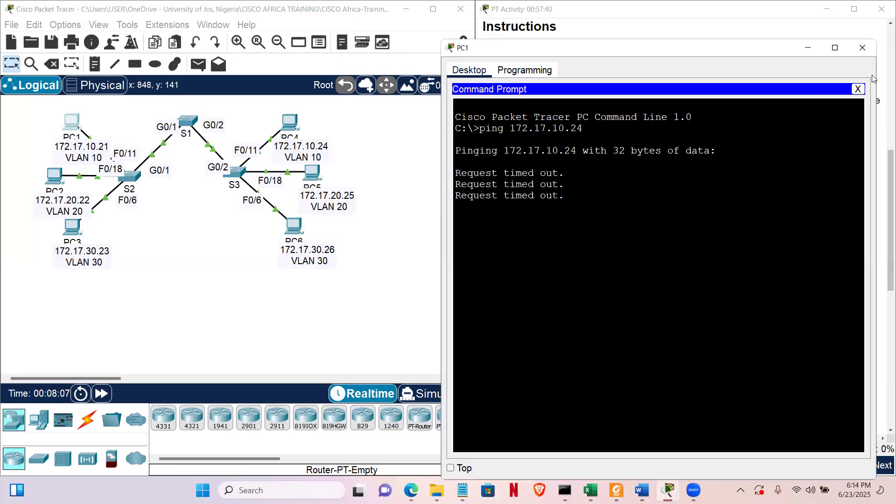
Close the PC1 window and read the Part 2 instructions on configuring G0/1 and G0/2 of S1 for trunking
left_click(864, 51)
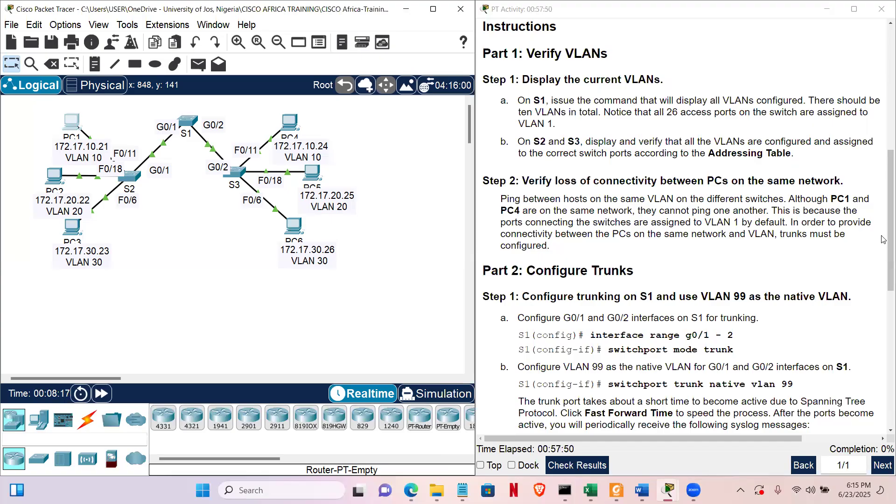
scroll(884, 261, "down", 3)
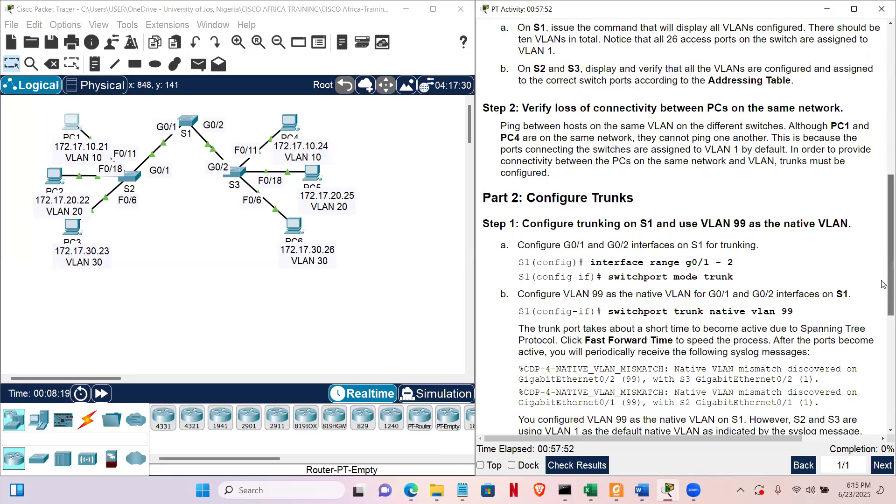
scroll(884, 284, "down", 1)
scroll(883, 302, "down", 3)
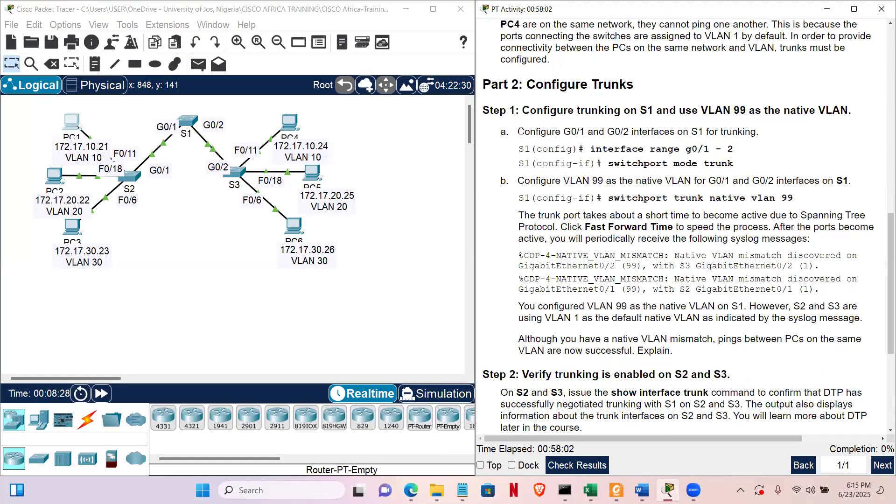
left_click_drag(519, 132, 584, 133)
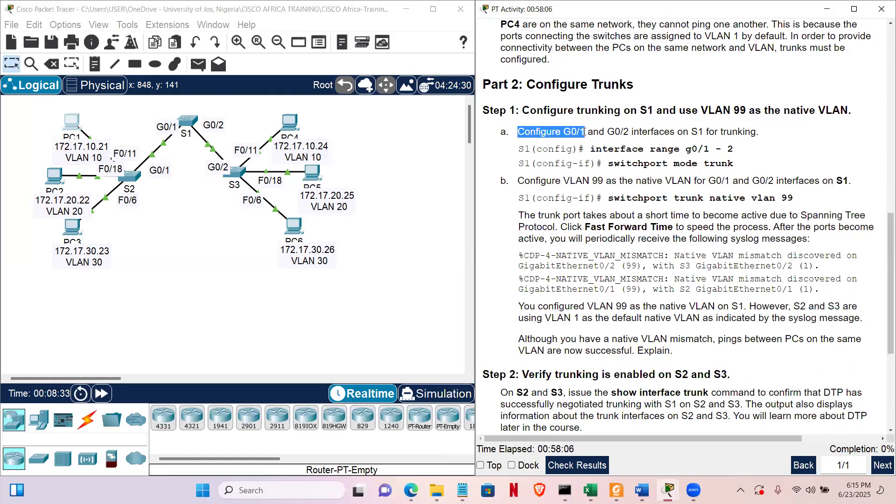
left_click_drag(662, 132, 760, 132)
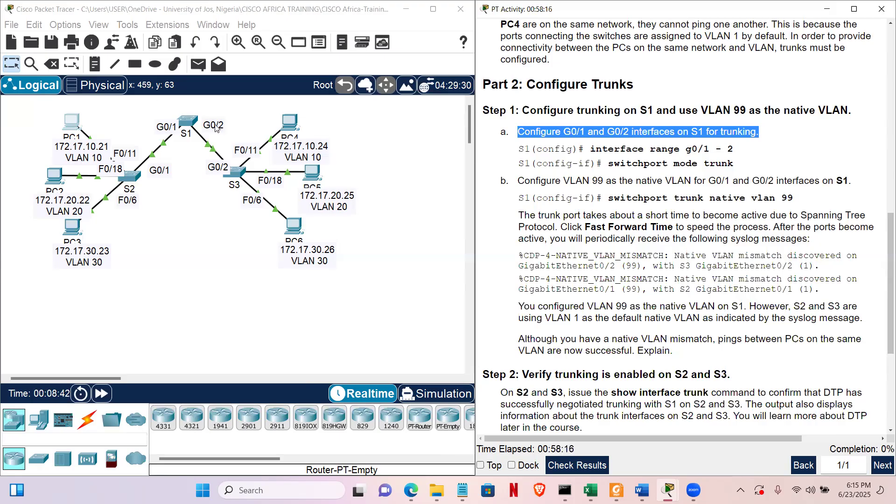
Open the CLI of switch S1, enter global configuration mode with config t and select the interface range g0/1-2
left_click(185, 122)
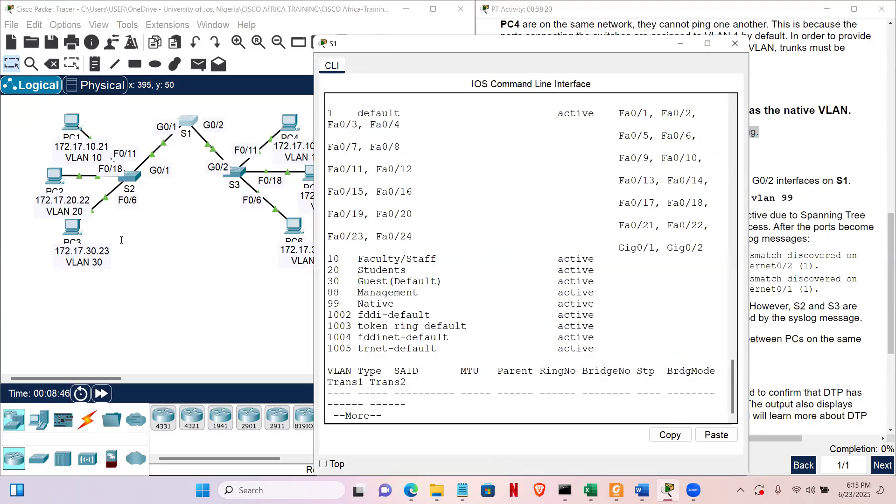
key("space")
type("config t")
key("Return")
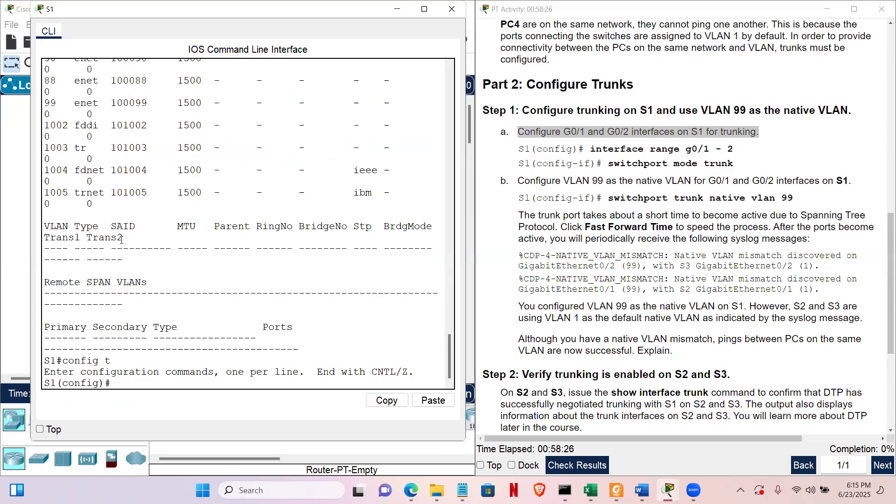
key("Return")
key("Return")
key("Return")
type("int ran")
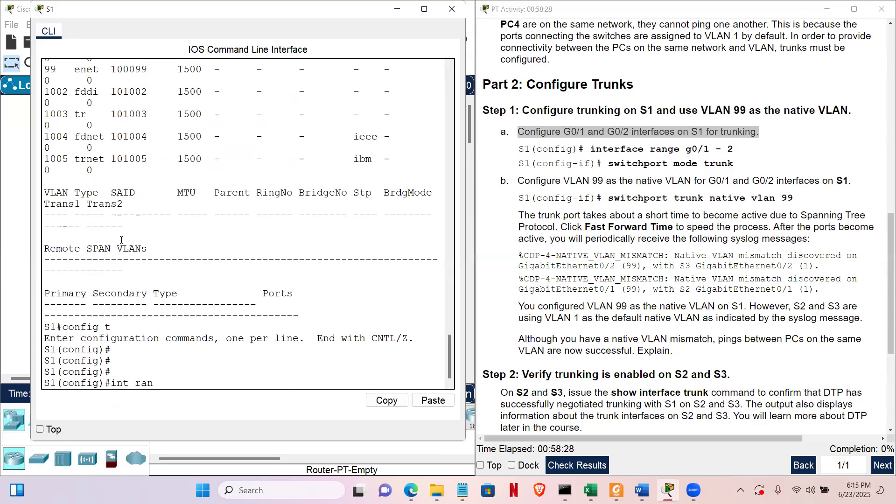
key("Tab")
type("g0/1-2")
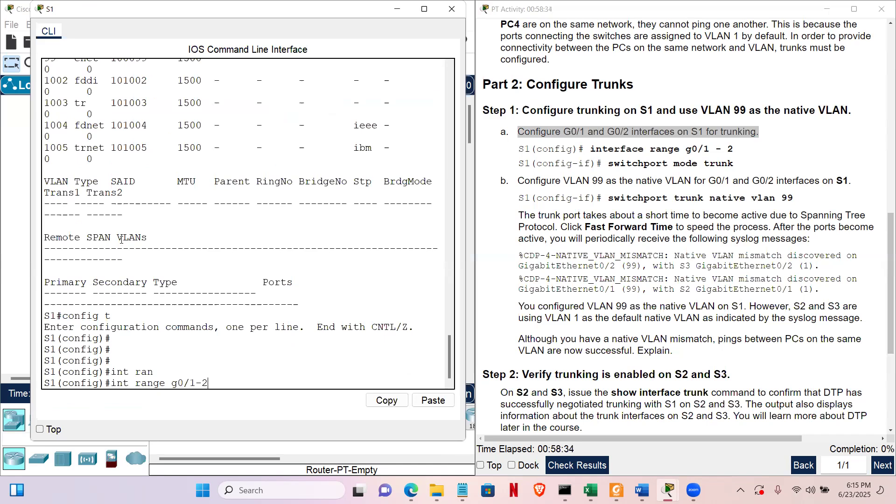
key("Return")
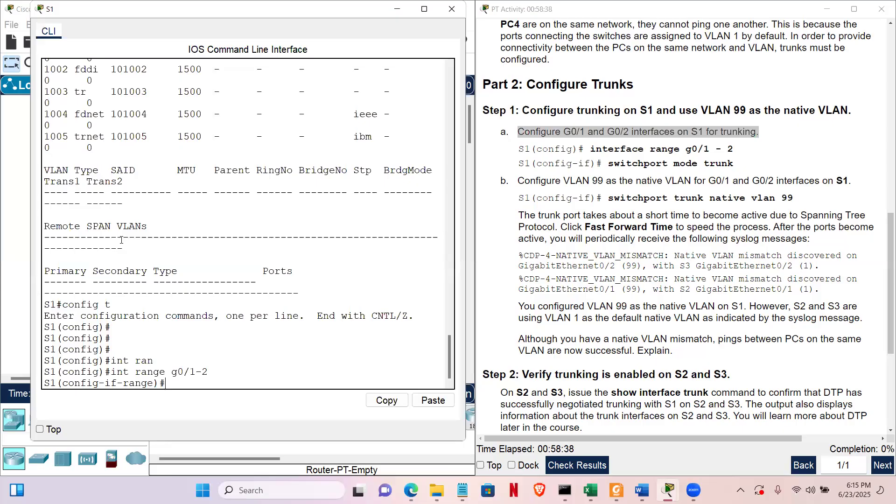
Set the selected S1 interfaces to trunking with switchport mode trunk
type("switchport")
key("Tab")
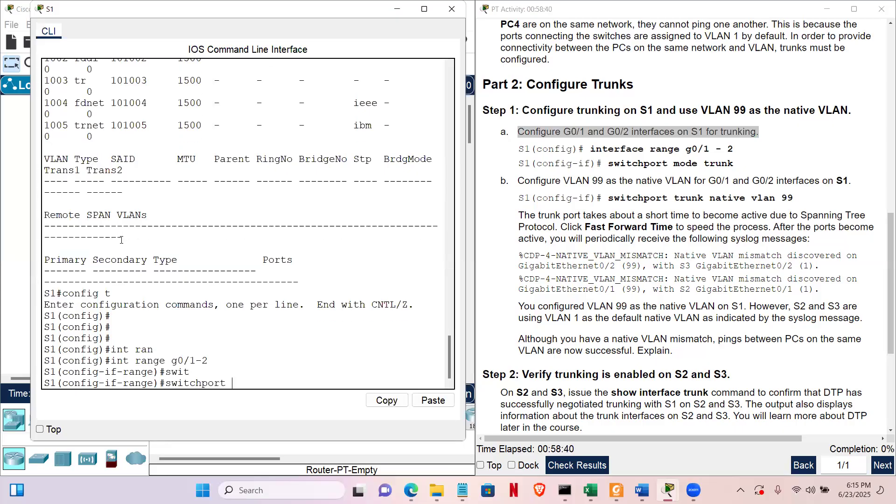
type("mod")
key("Tab")
type("tru")
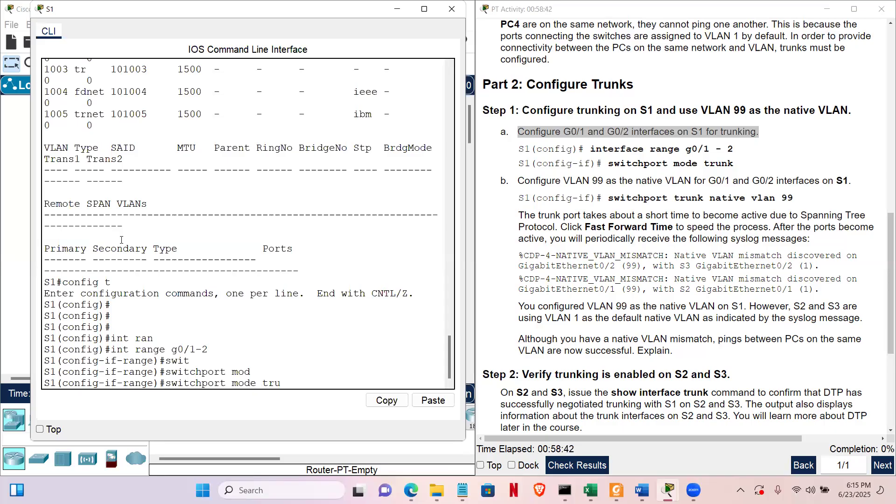
key("Tab")
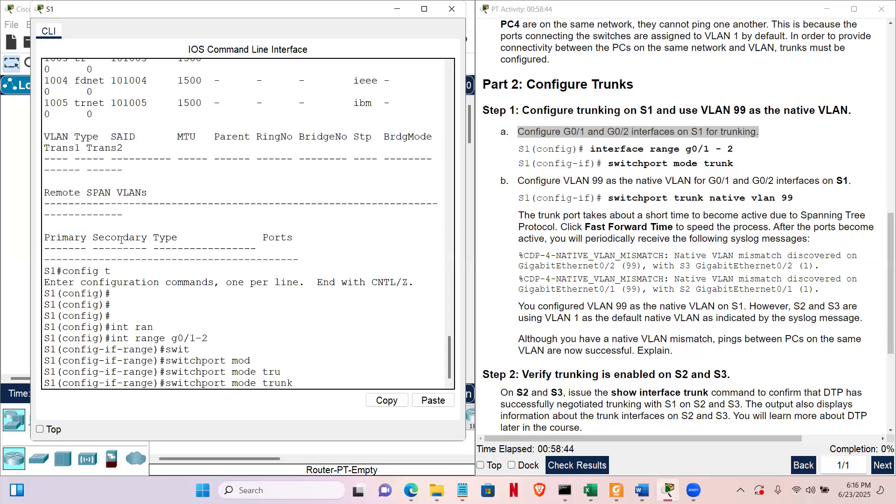
key("Return")
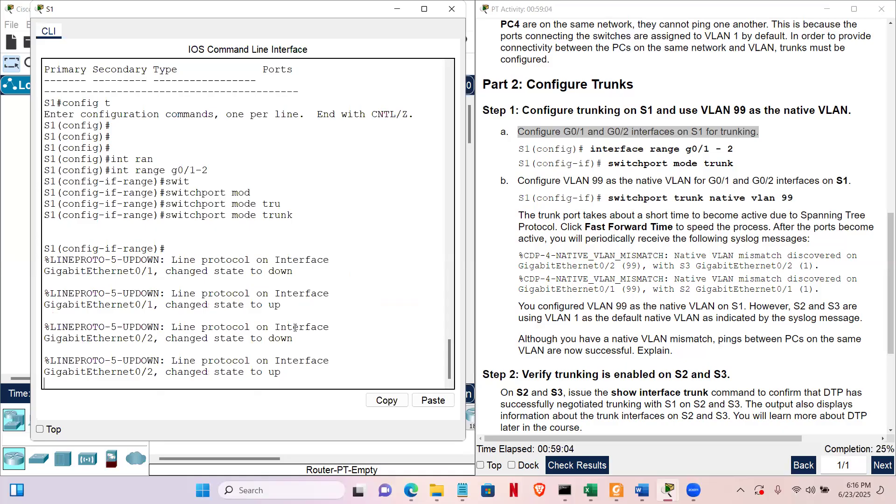
Set VLAN 99 as the native VLAN on the S1 trunk interfaces with switchport trunk native vlan 99
left_click(292, 370)
key("Return")
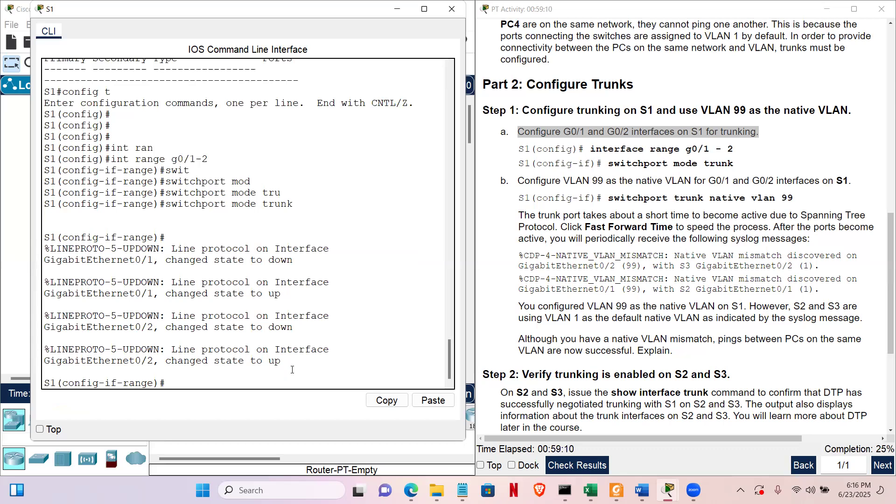
type("switchport t")
key("Tab")
type("t")
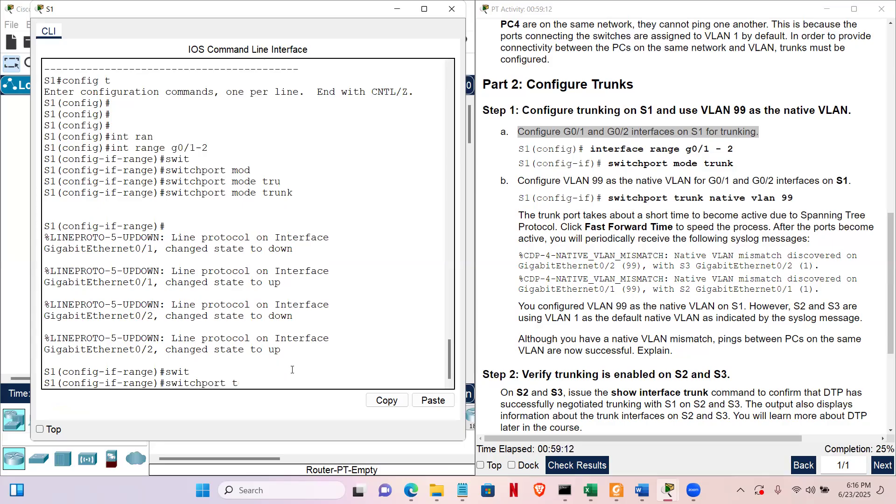
type("ru")
key("Tab")
type("na")
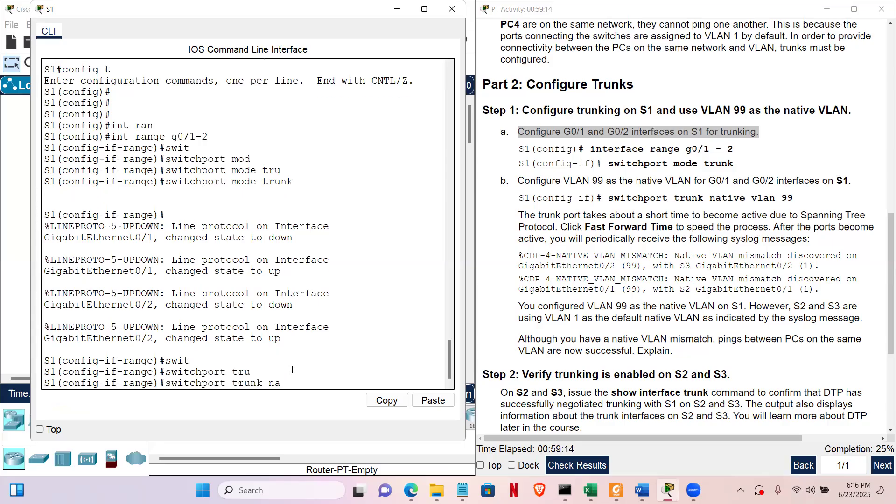
type("t")
key("Tab")
type("vlan 99")
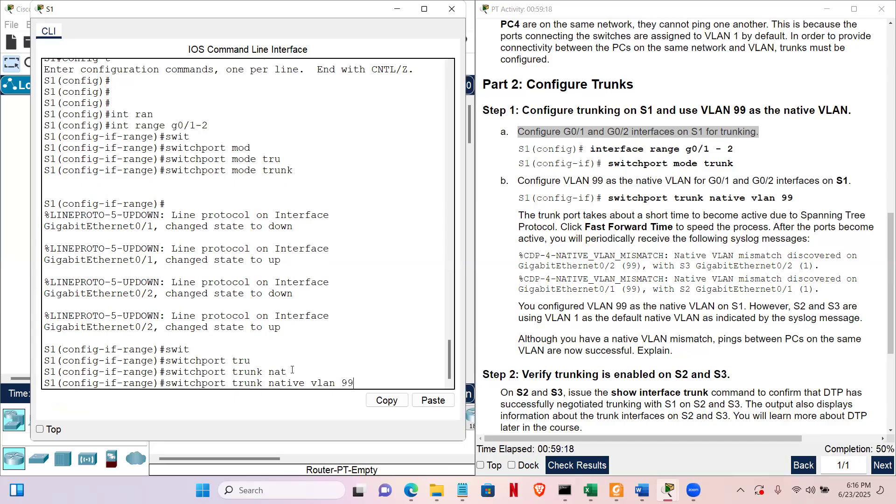
key("Return")
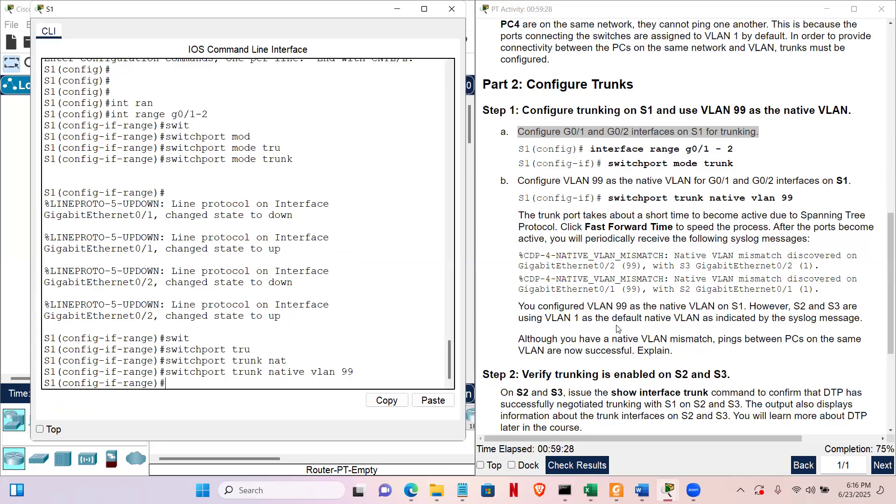
Review the S1 line protocol messages and the instructions for verifying trunking on S2 and S3, and minimize the S1 window
left_click(268, 311)
left_click_drag(61, 213, 40, 192)
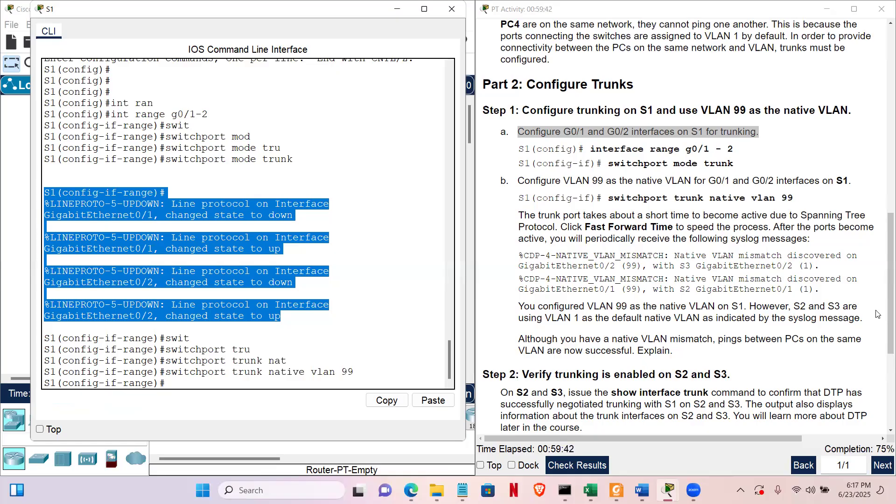
left_click_drag(883, 295, 884, 356)
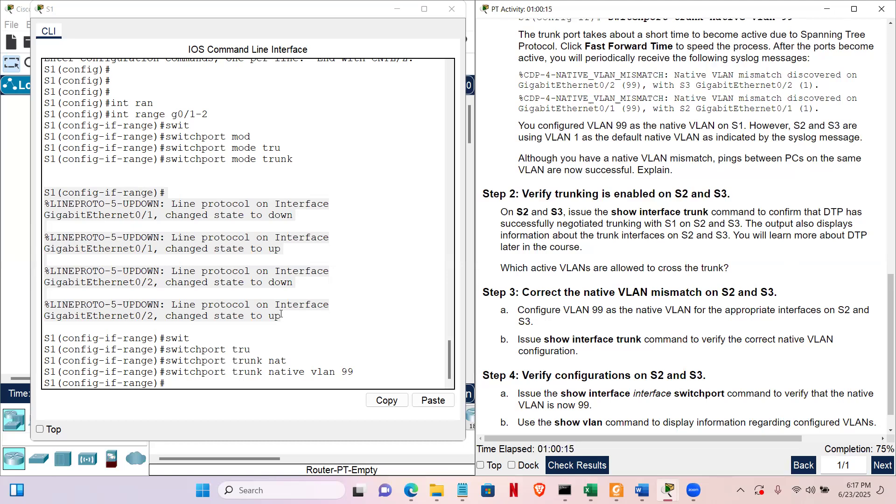
left_click(396, 12)
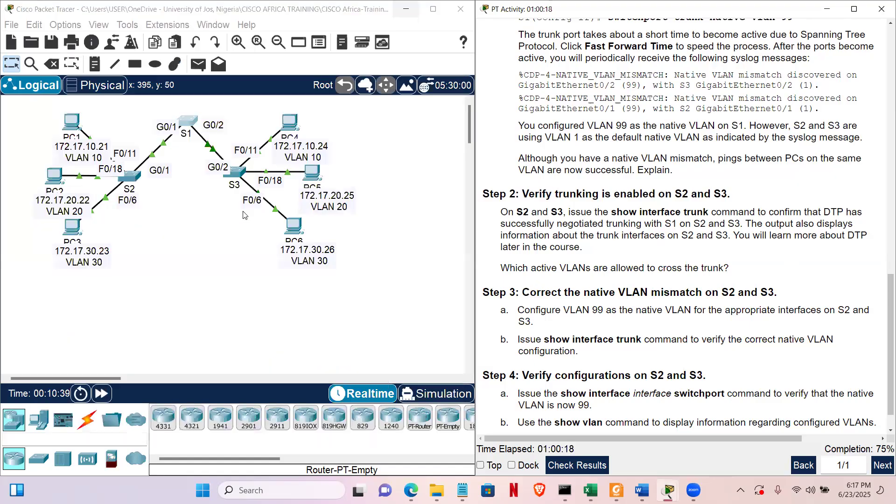
Open the CLI of switch S2, finish the pending VLAN listing and display its trunk interfaces with sh int trunk
left_click(134, 177)
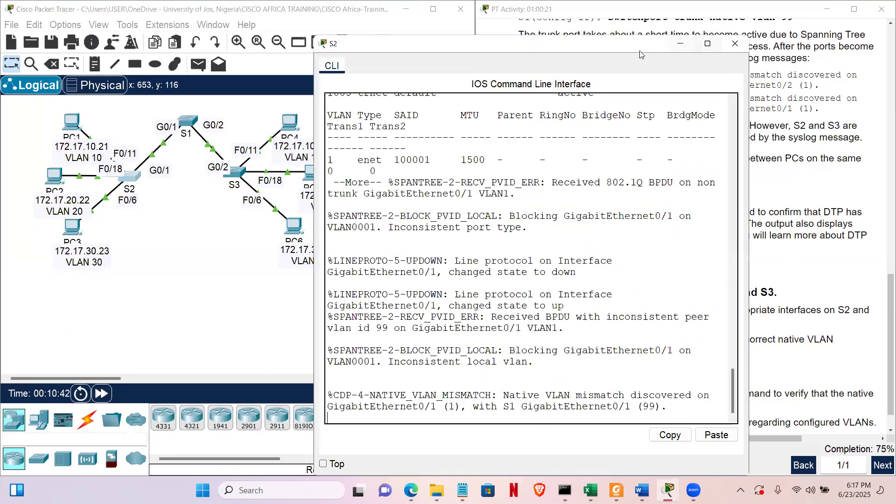
left_click_drag(630, 47, 344, 24)
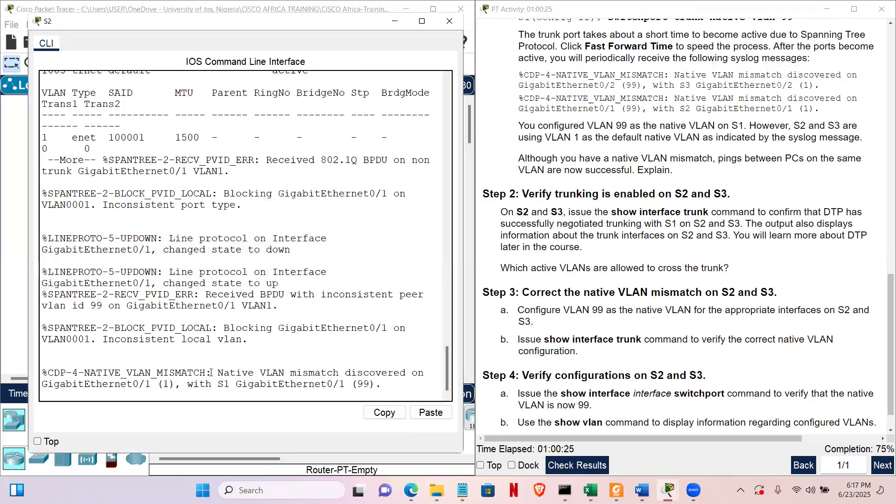
key("Return")
key("Return")
key("Return")
key("Return")
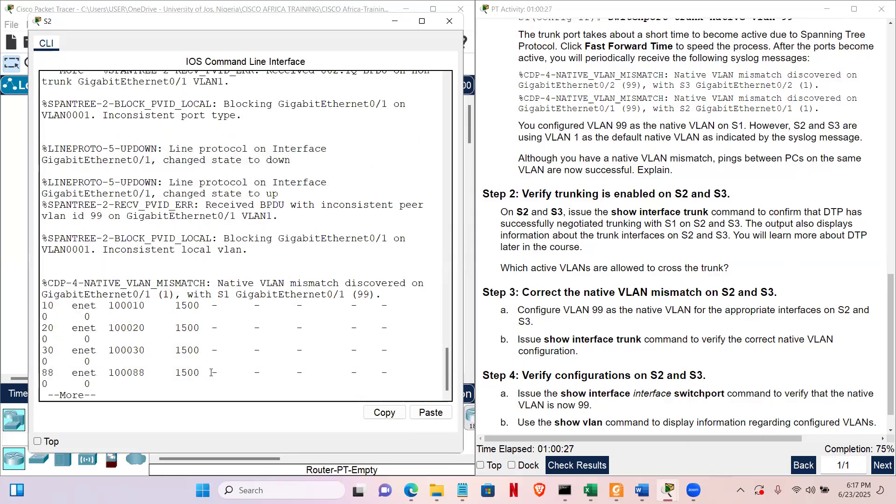
key("space")
type("sh")
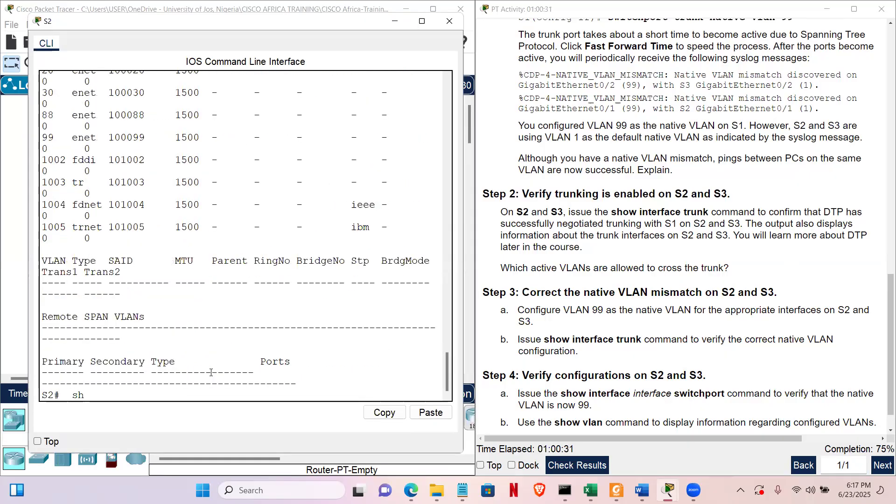
type(" int trun")
key("Tab")
key("Return")
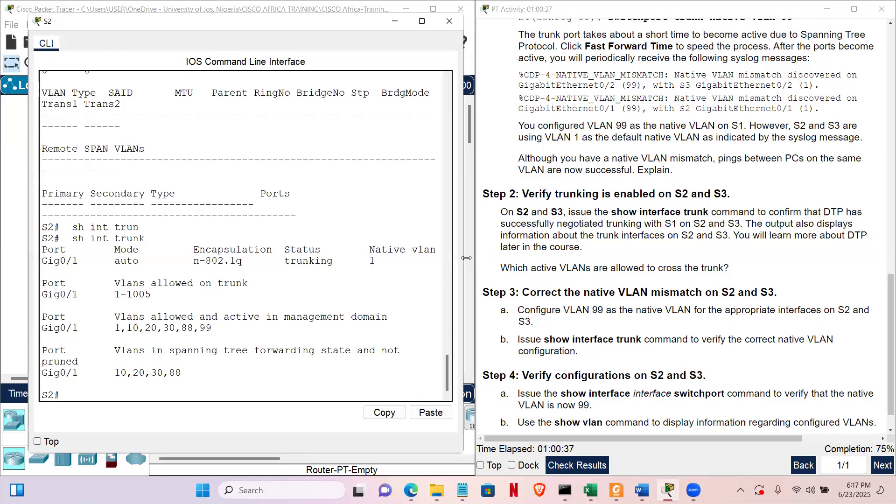
Widen the S2 window and examine the Gig0/1 trunk's native VLAN, allowed, active and forwarding VLANs, and the native VLAN mismatch message
left_click_drag(467, 257, 591, 248)
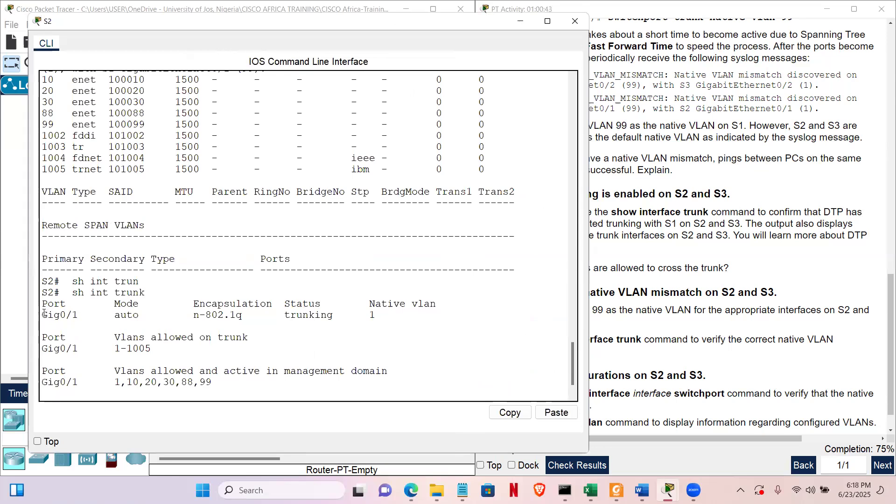
left_click_drag(42, 313, 355, 316)
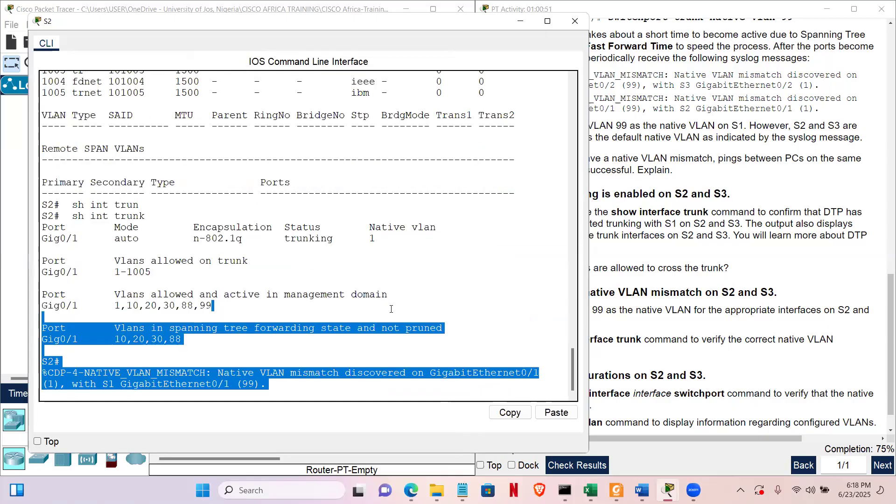
left_click_drag(381, 277, 393, 366)
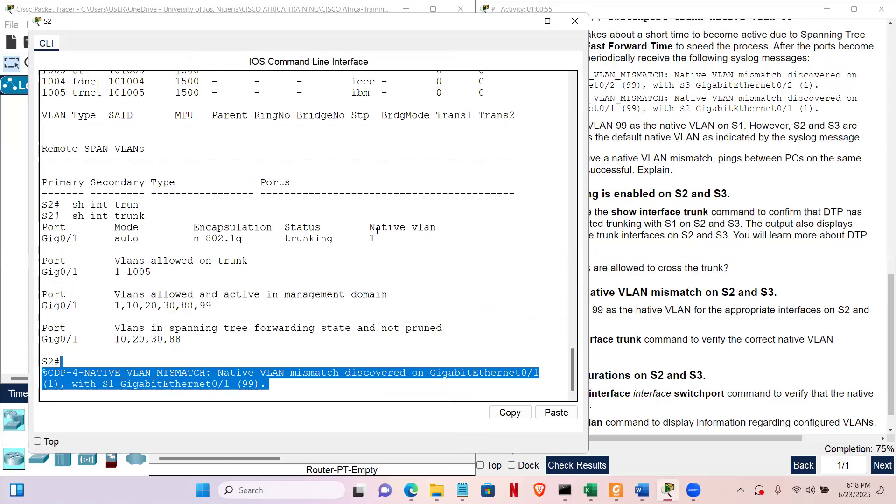
left_click_drag(375, 239, 367, 239)
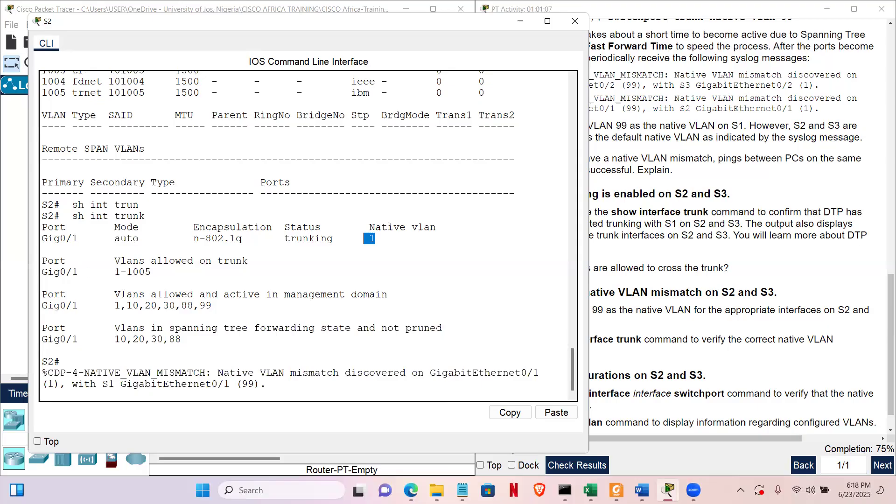
left_click_drag(40, 273, 78, 273)
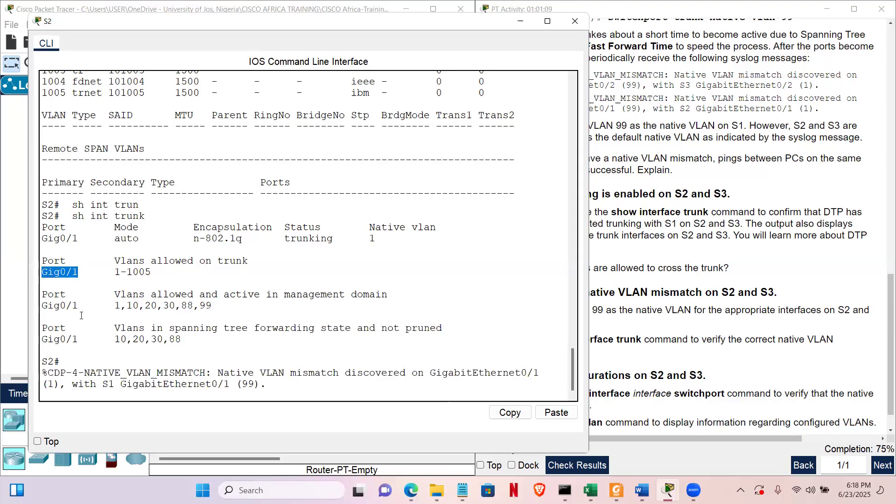
left_click_drag(109, 307, 237, 303)
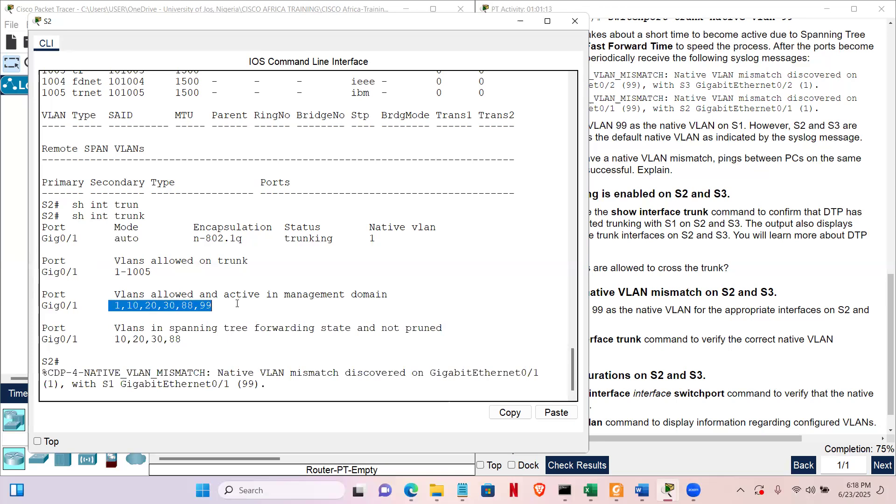
left_click_drag(109, 339, 129, 339)
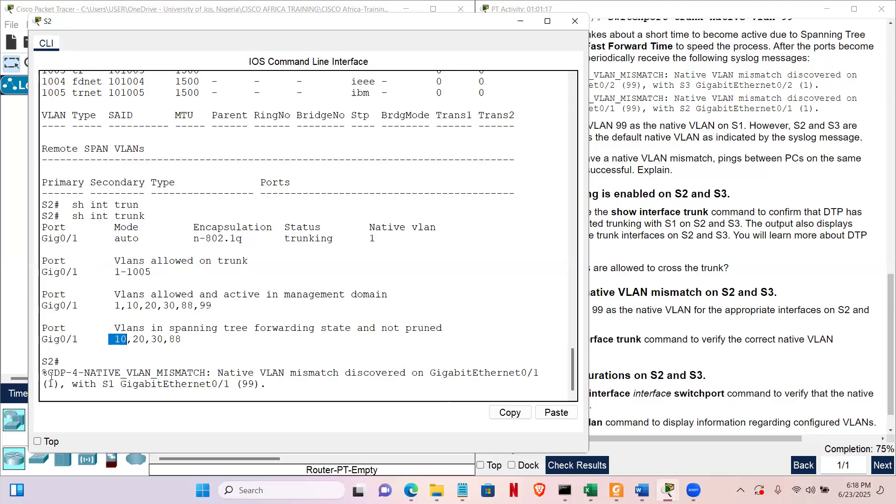
left_click(174, 367)
double_click(207, 374)
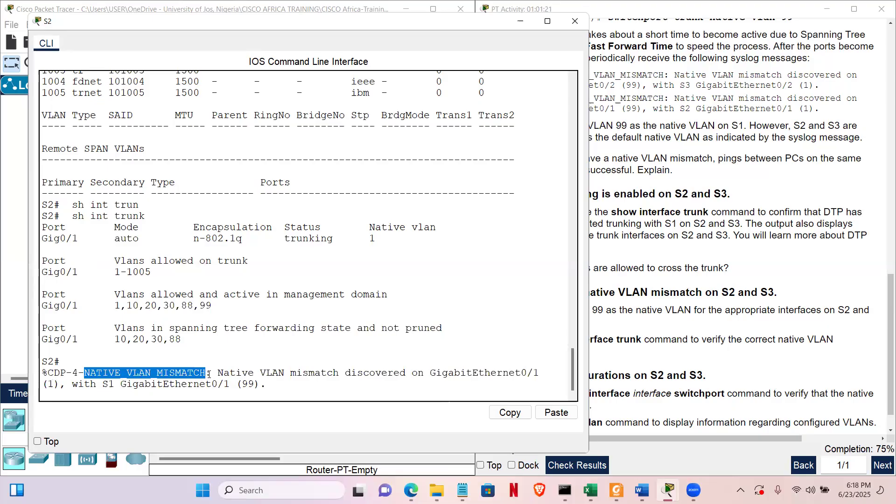
Examine the native VLAN mismatch message on S2, the Step 3 correction instructions and the native VLAN command in the activity instructions
left_click_drag(208, 374, 255, 374)
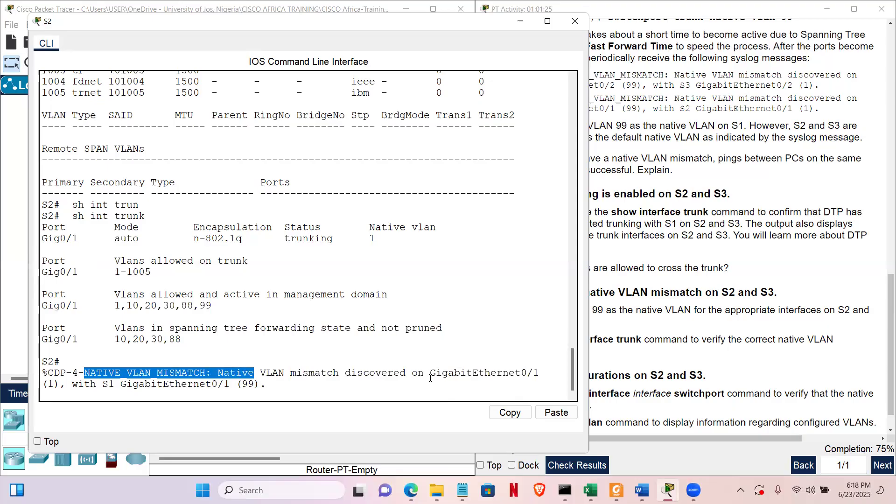
left_click_drag(424, 373, 497, 393)
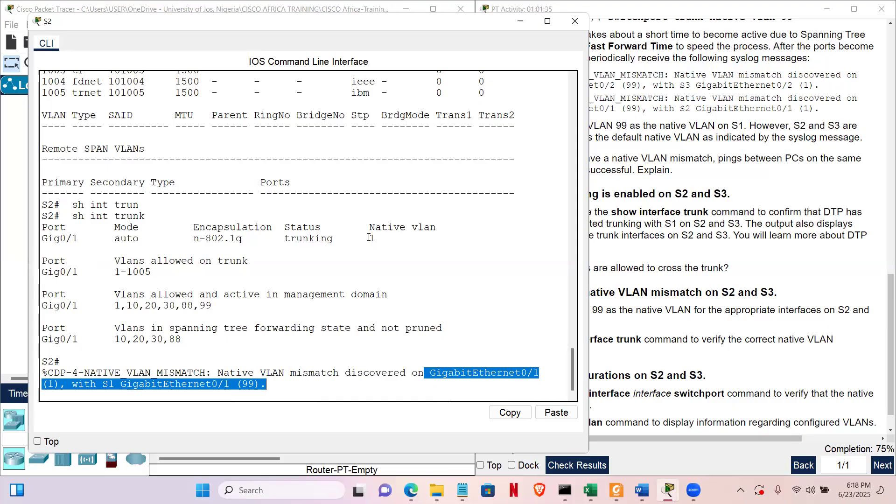
left_click(722, 256)
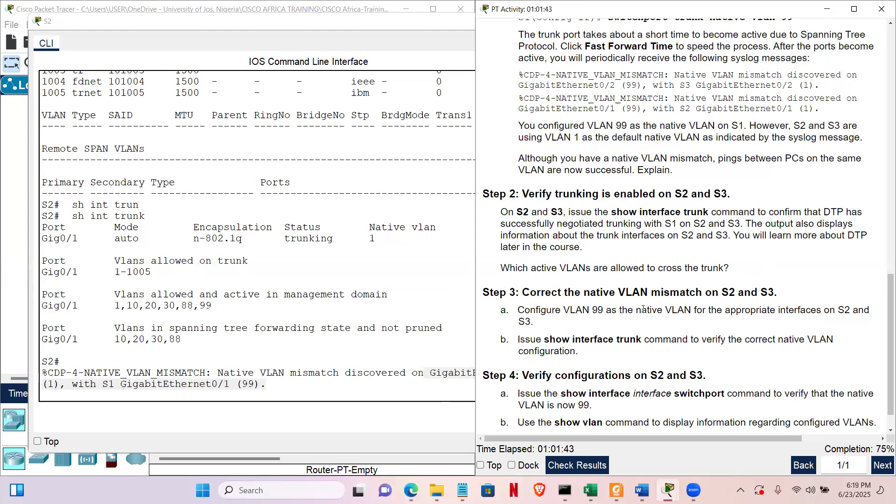
left_click_drag(718, 322, 722, 322)
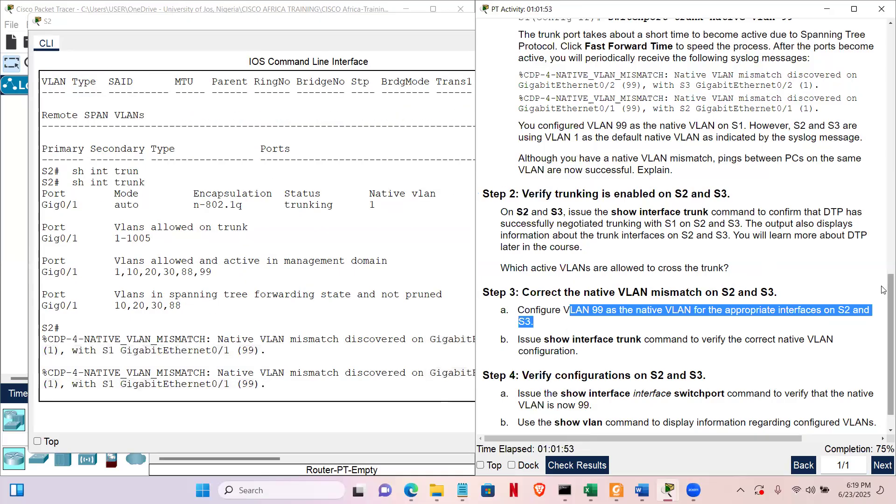
scroll(881, 252, "up", 1)
scroll(877, 222, "up", 3)
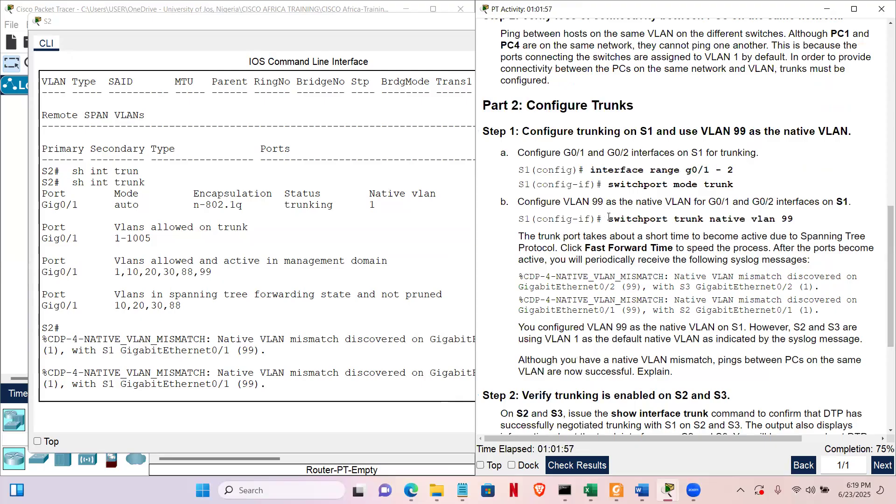
left_click_drag(611, 219, 798, 226)
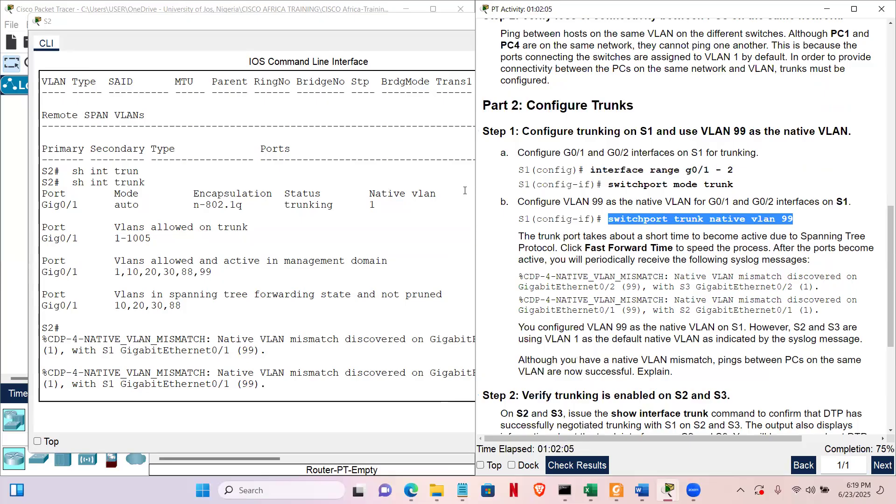
Enter global configuration mode on S2 with config t and select interface g0/1
left_click(288, 292)
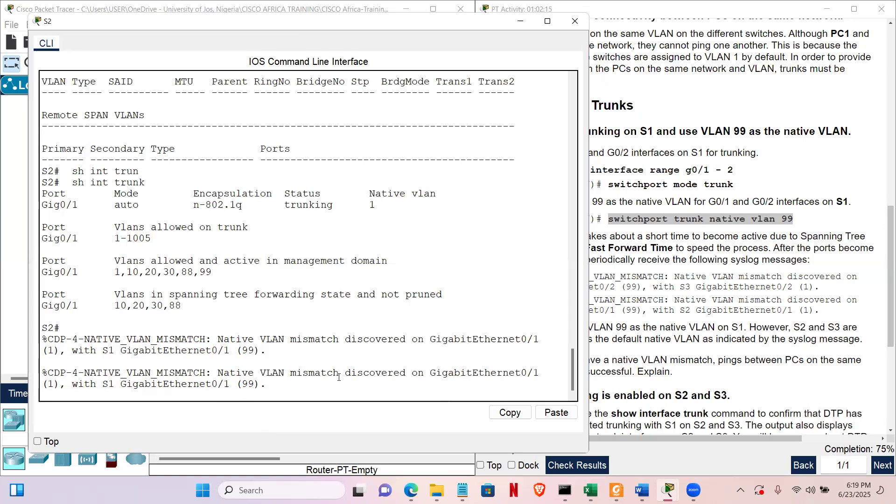
type("n")
key("Return")
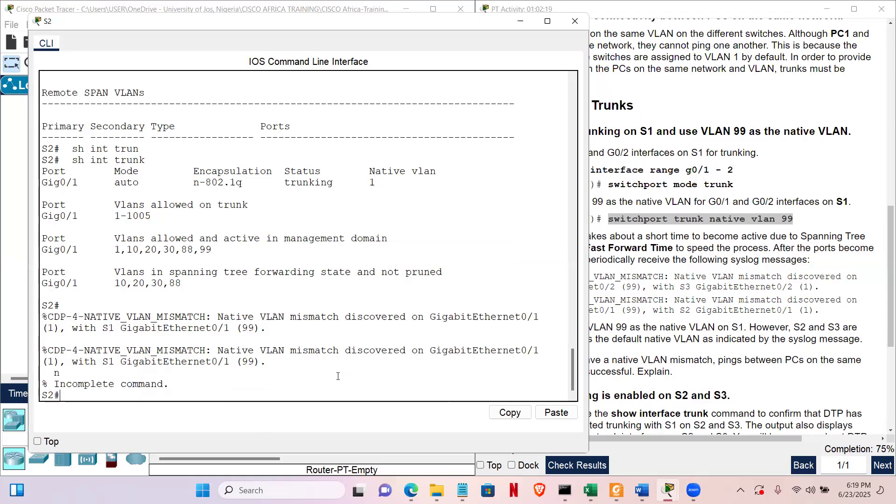
type("config t")
key("Return")
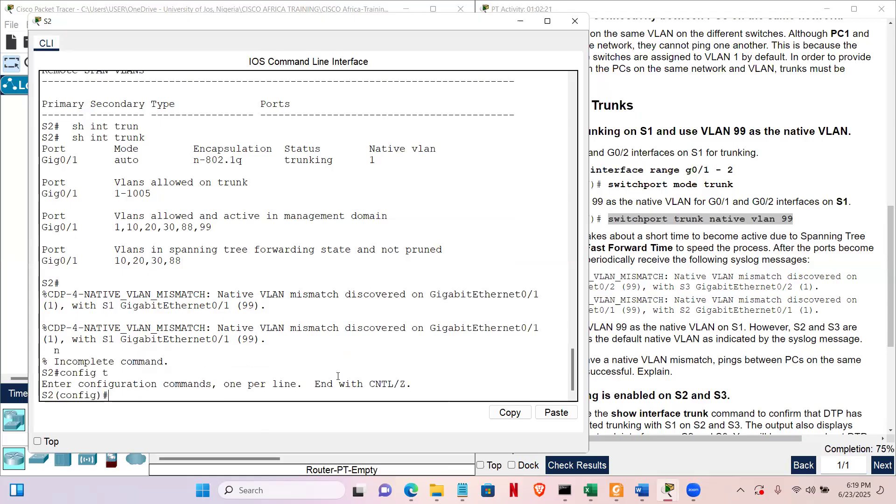
type("int g0/1")
key("Return")
Set VLAN 99 as the native VLAN on S2's g0/1 interface with switchport trunk native vlan 99
type("sw")
key("Tab")
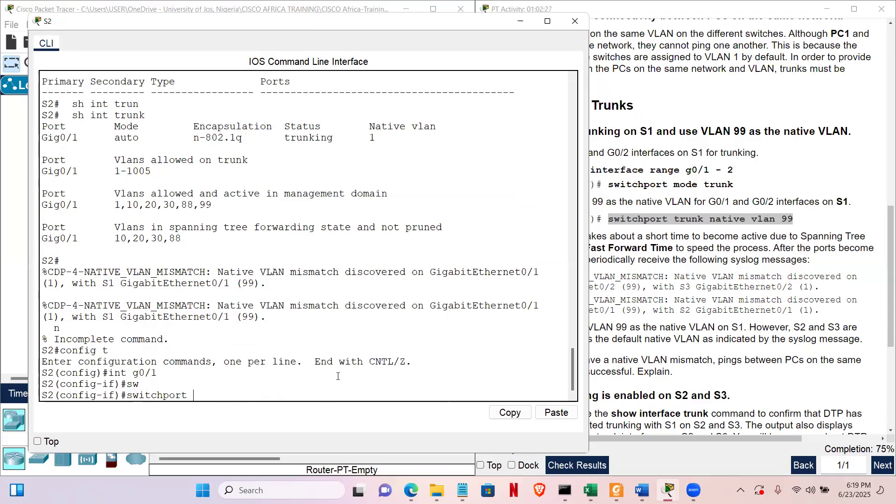
type("tru")
key("Tab")
type("na")
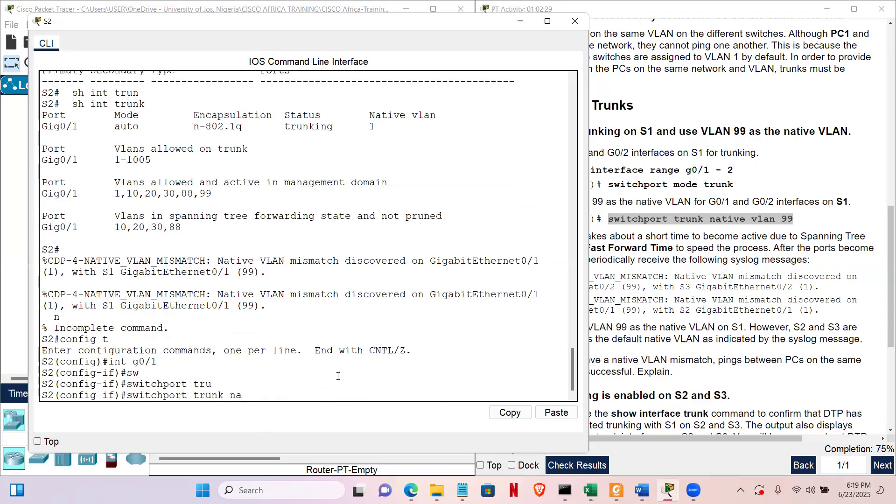
key("Tab")
type("vlan ")
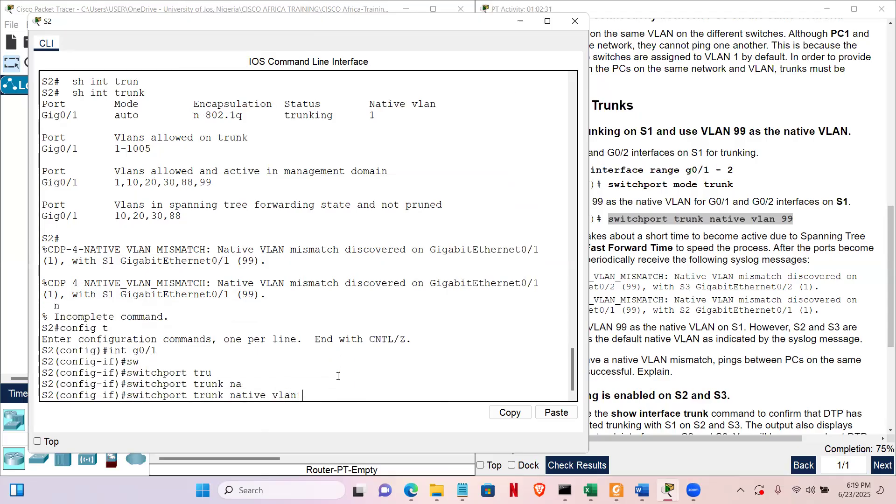
type("99")
key("Return")
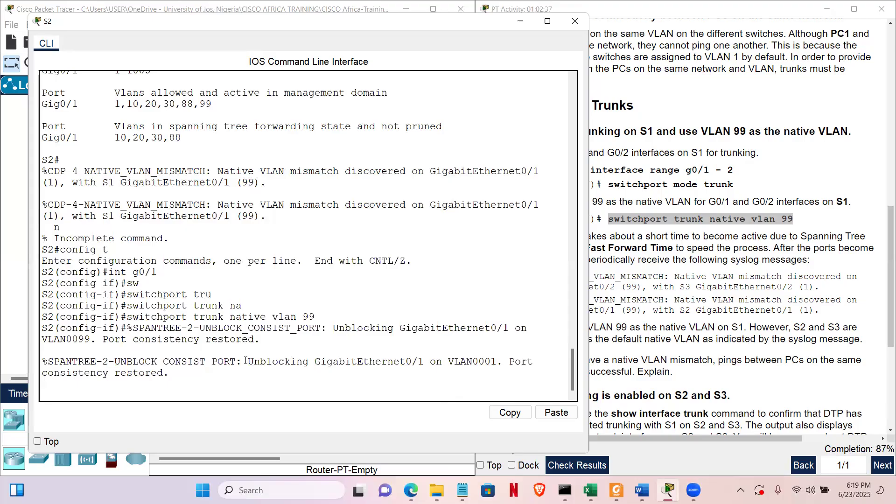
Review the spanning-tree messages about GigabitEthernet0/1 on S2 and return to the activity instructions
left_click_drag(297, 362, 248, 362)
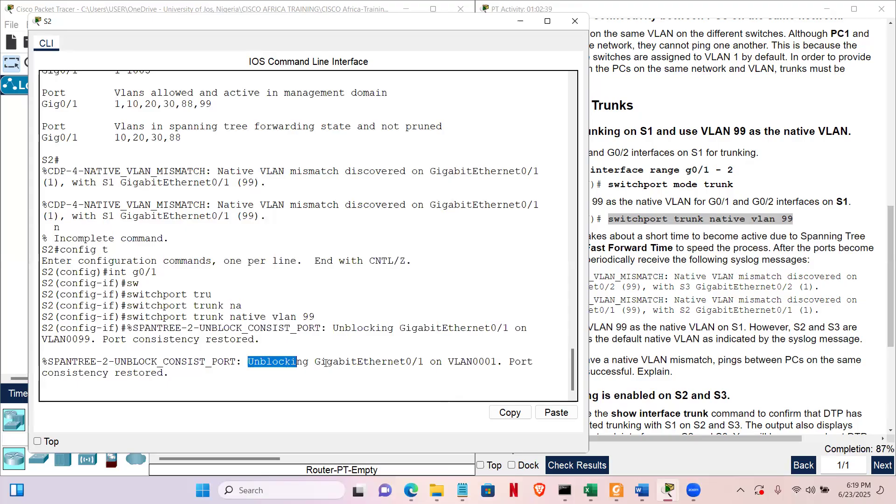
left_click_drag(345, 363, 528, 372)
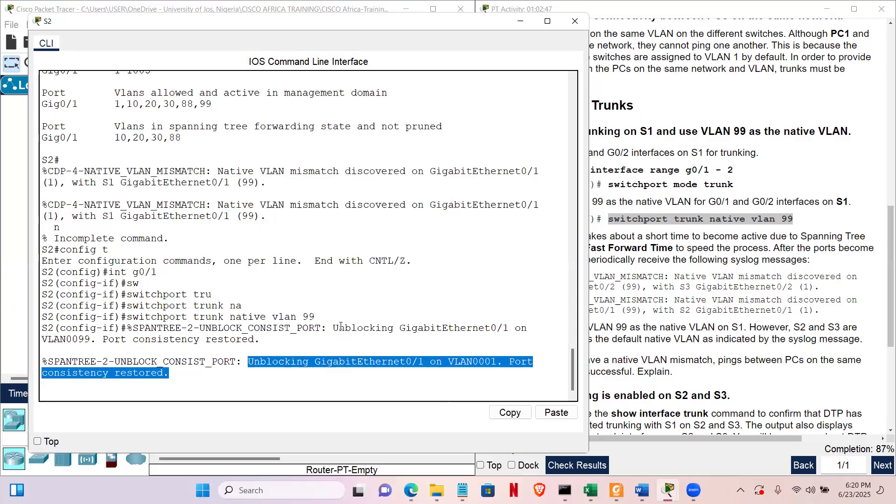
left_click_drag(332, 328, 426, 340)
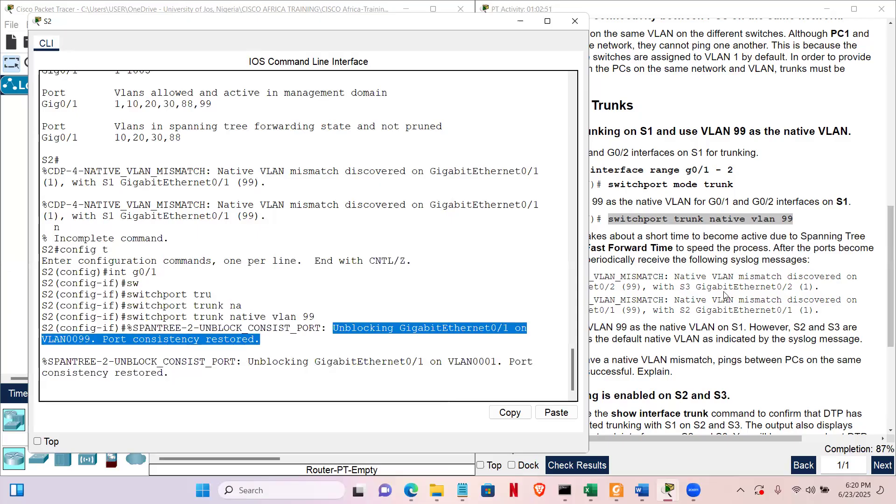
left_click(752, 297)
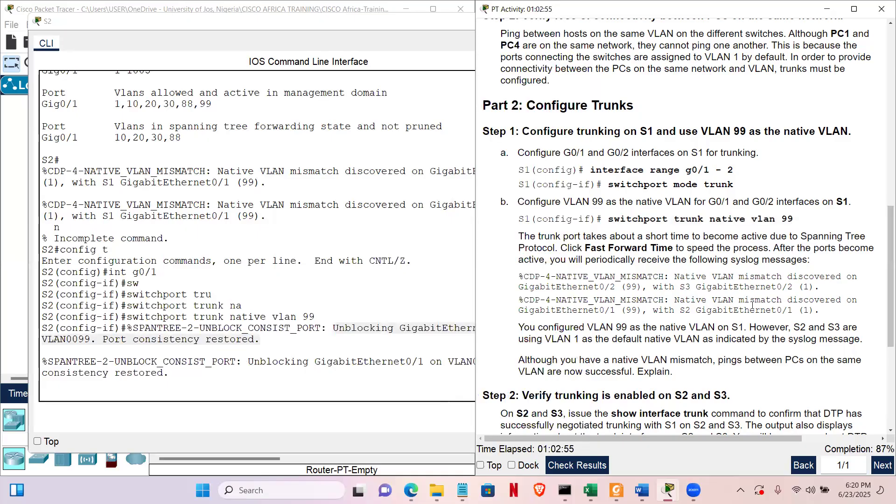
Open the CLI of switch S3 beside the instructions, finish the pending VLAN listing and enter global configuration mode with config t
left_click(325, 303)
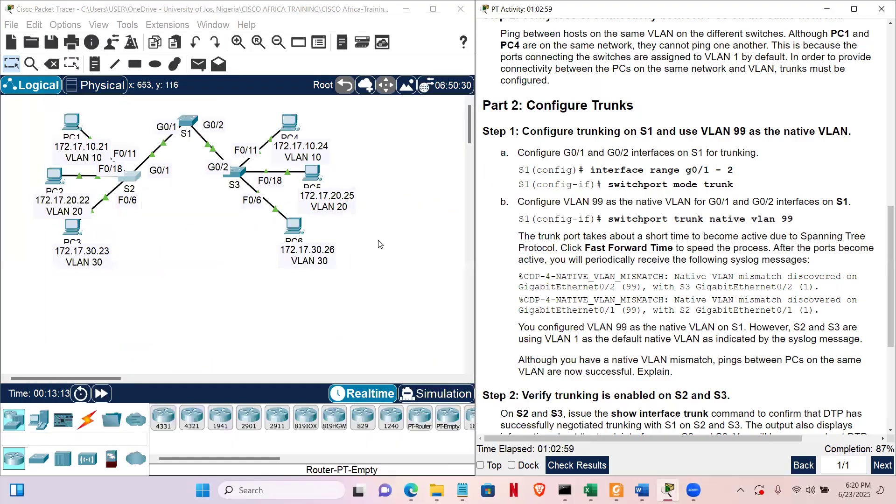
left_click(232, 173)
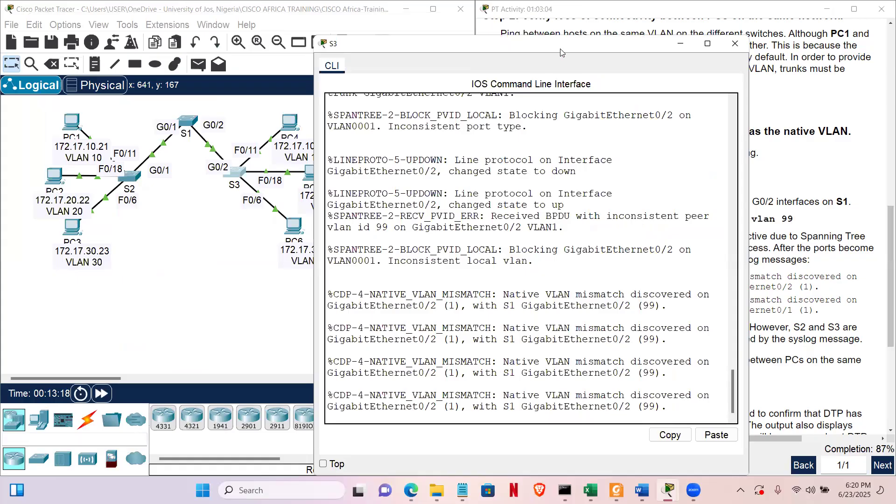
left_click_drag(561, 52, 289, 33)
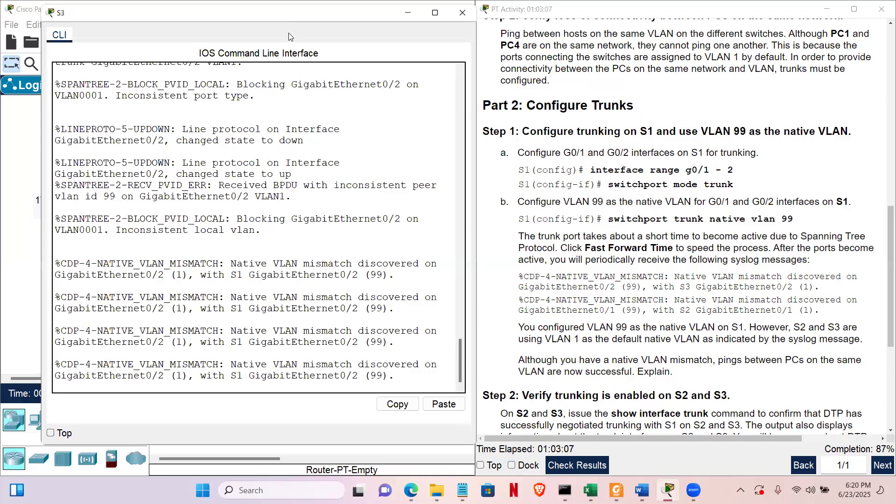
key("Return")
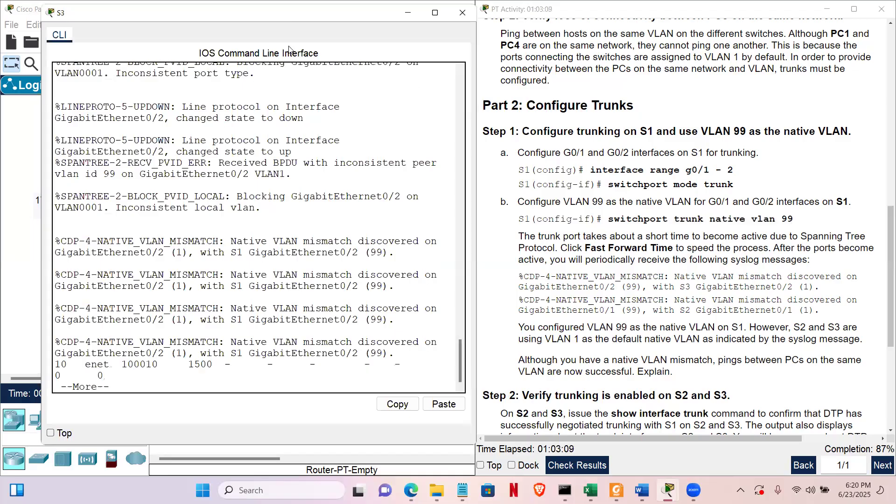
key("space")
type("co")
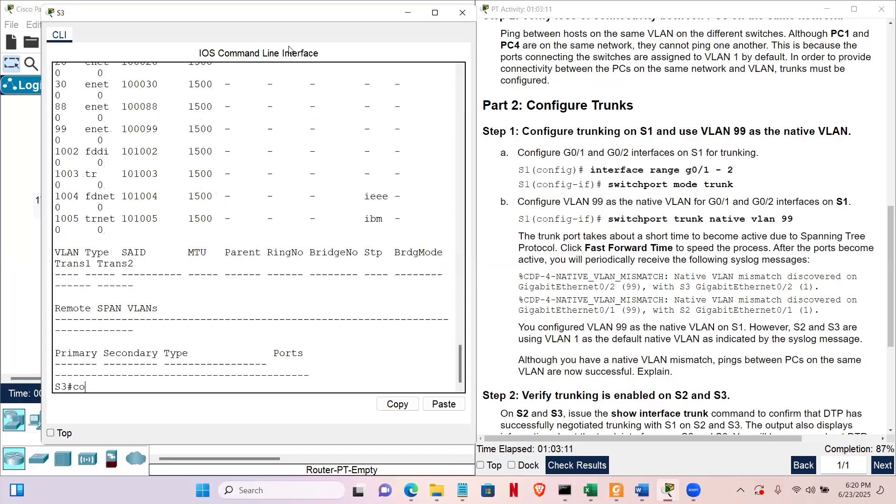
type("nfig t")
key("Return")
key("Return")
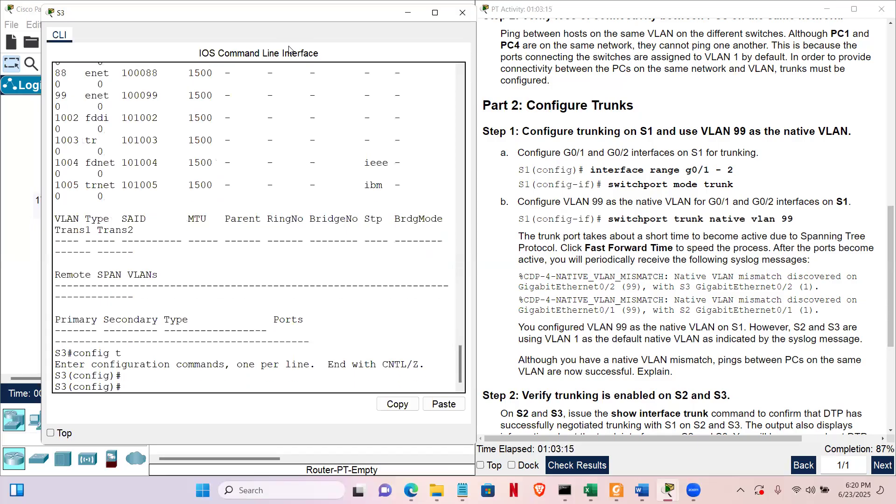
type("swit")
key("Tab")
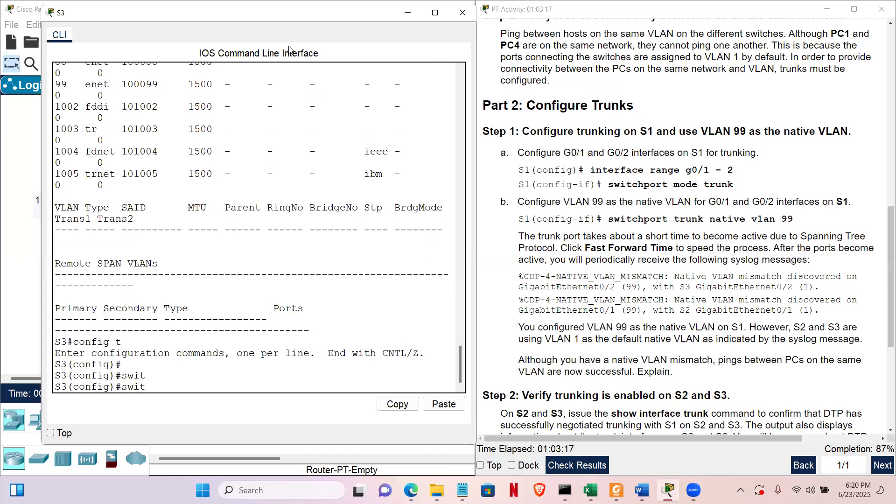
key("BackSpace")
key("BackSpace")
key("BackSpace")
key("BackSpace")
Check the earlier native VLAN mismatch messages on S3 to identify the trunk interface, and return to the configuration prompt
left_click_drag(461, 365, 451, 334)
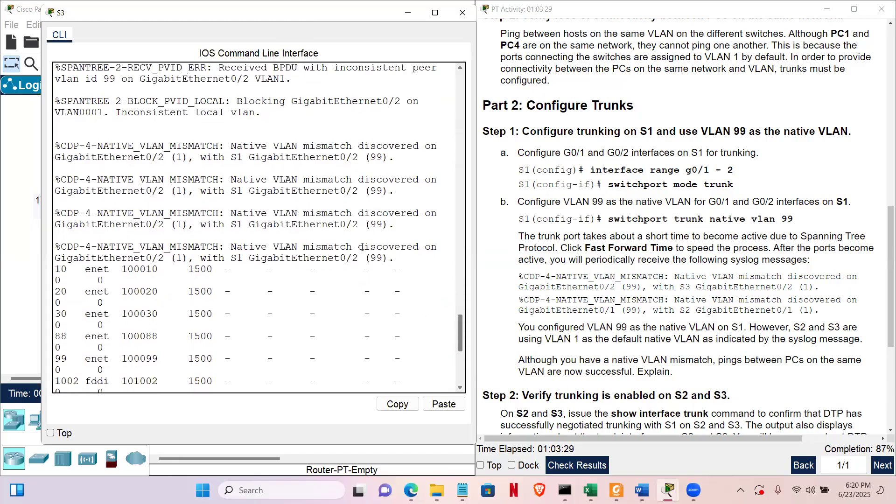
left_click_drag(337, 257, 359, 257)
scroll(459, 345, "down", 3)
scroll(451, 378, "down", 3)
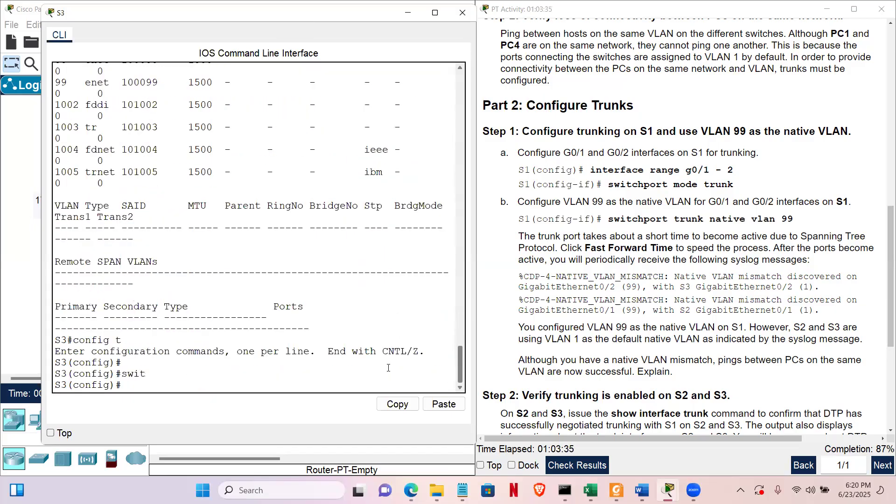
Select interface g0/2 on S3 and set its native VLAN to 99 with switchport trunk native vlan 99
type("int g0/2")
key("Return")
type("sw")
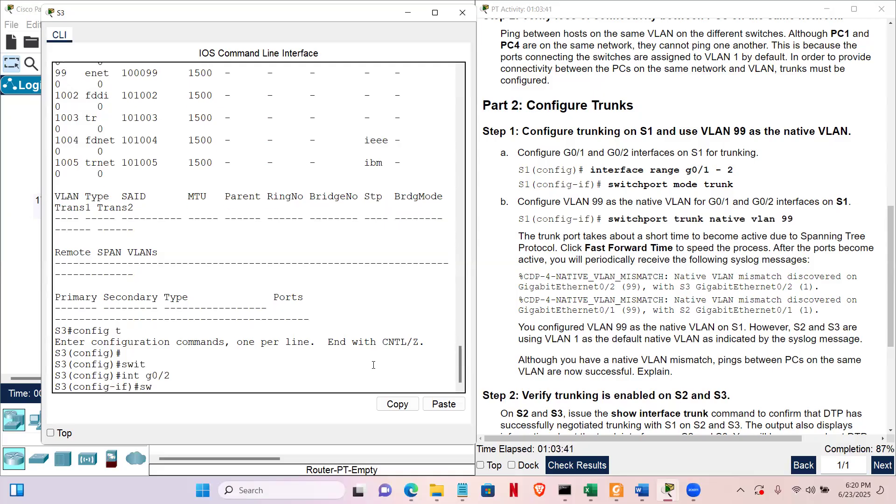
type("it")
key("Tab")
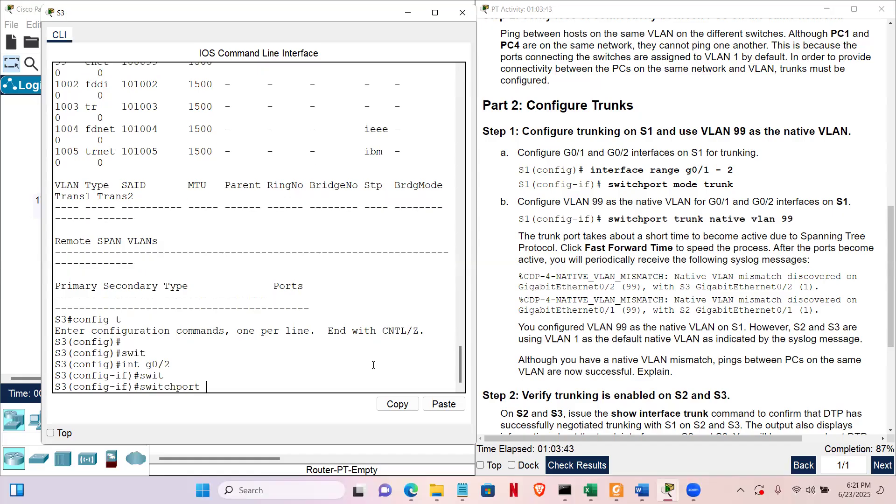
type("trun")
key("Tab")
type("na")
key("Tab")
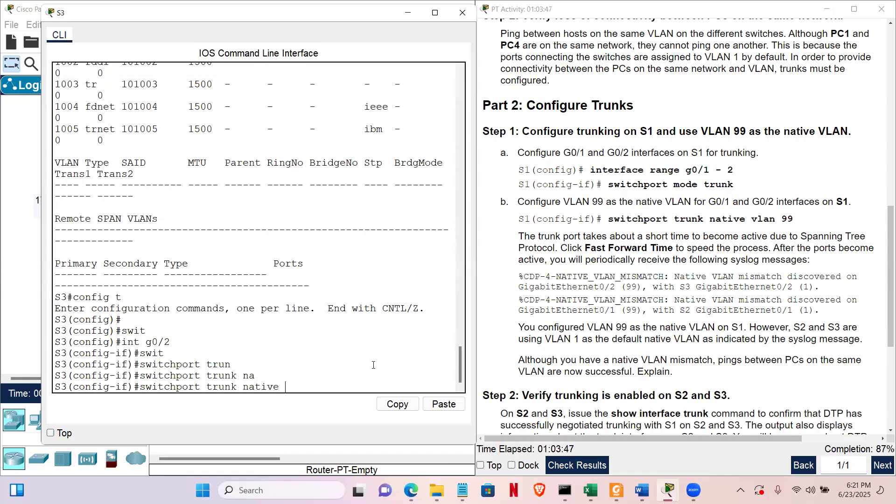
type("vlan 99")
key("Return")
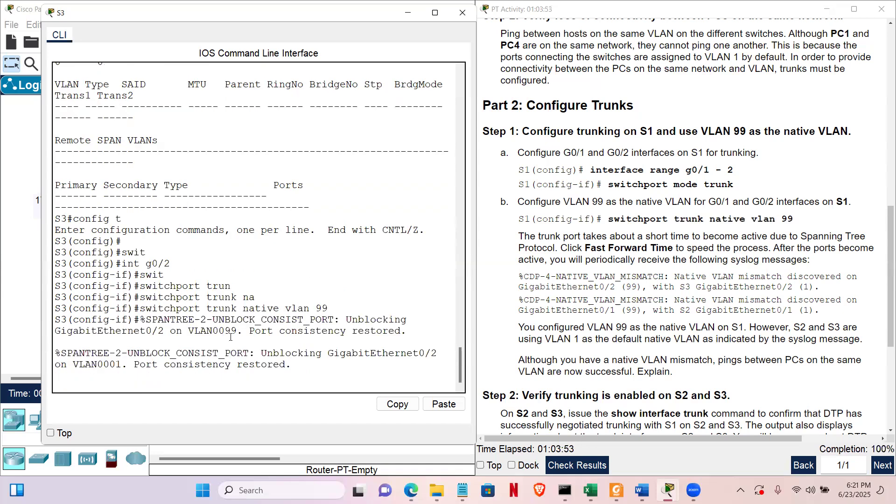
Review the port consistency message on S3 and the Step 3 and Step 4 verification instructions of the activity
left_click_drag(349, 319, 423, 340)
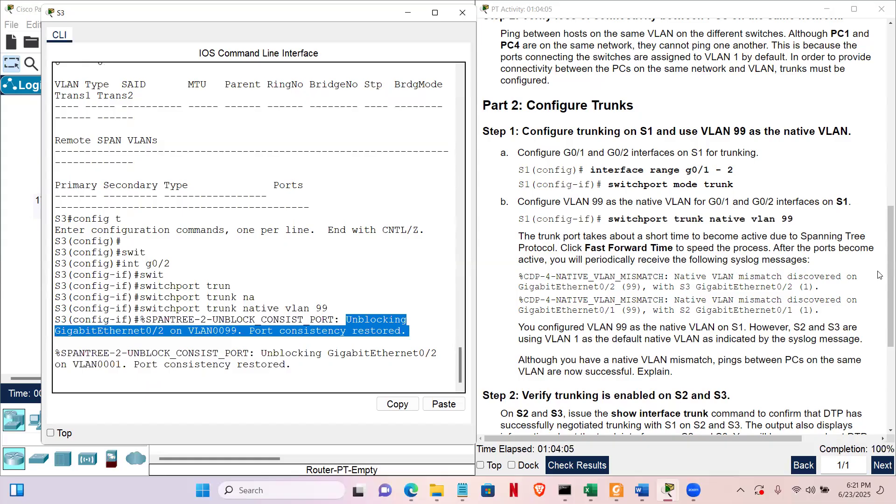
left_click(882, 344)
scroll(882, 344, "down", 4)
scroll(883, 348, "down", 1)
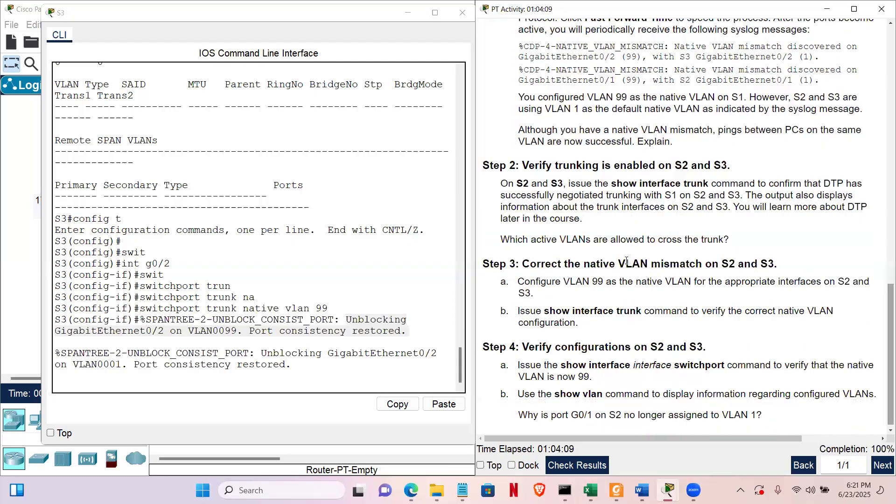
Close the S3 window and repeat the ping to 172.17.10.24 from the PC1 command prompt
left_click(463, 13)
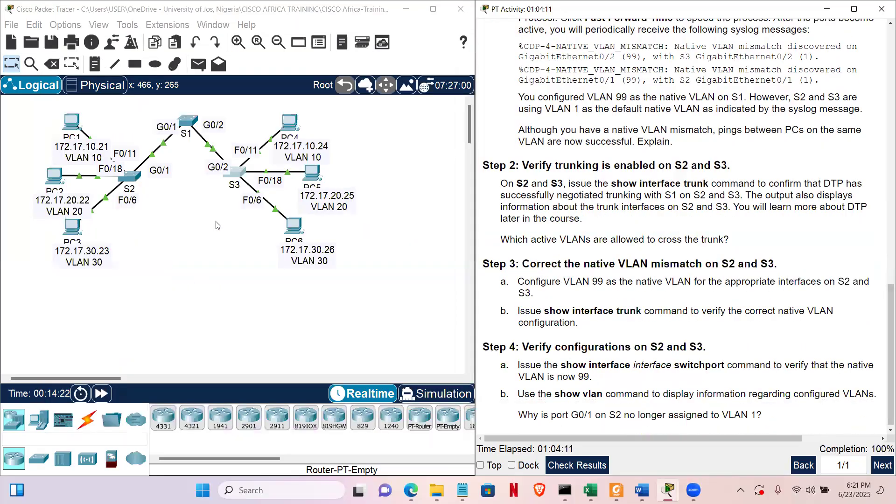
left_click(69, 123)
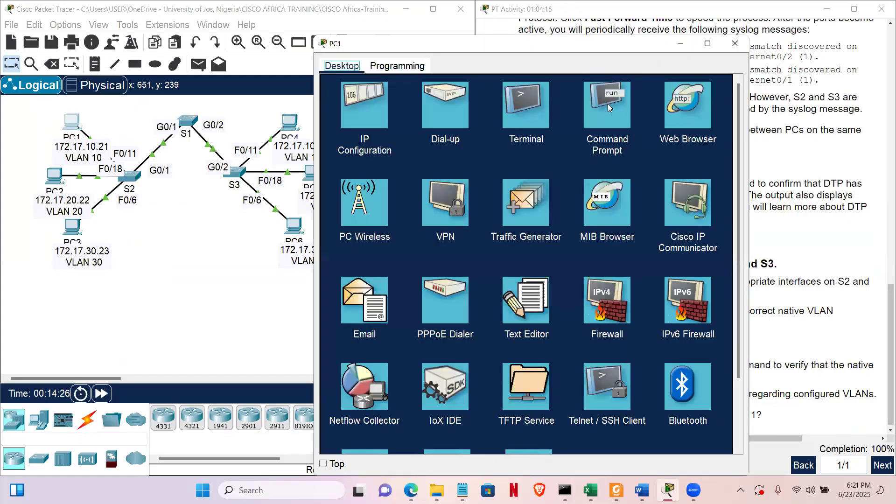
left_click(608, 103)
left_click_drag(448, 193, 330, 161)
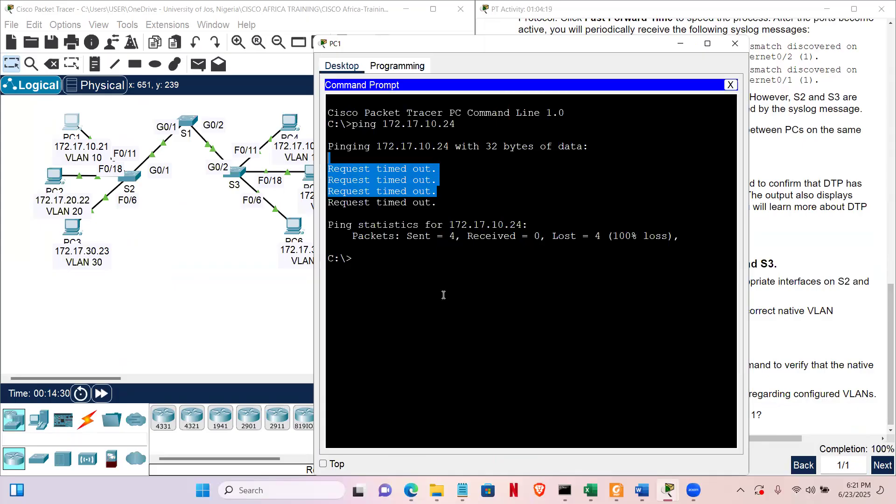
left_click(417, 258)
key("Up")
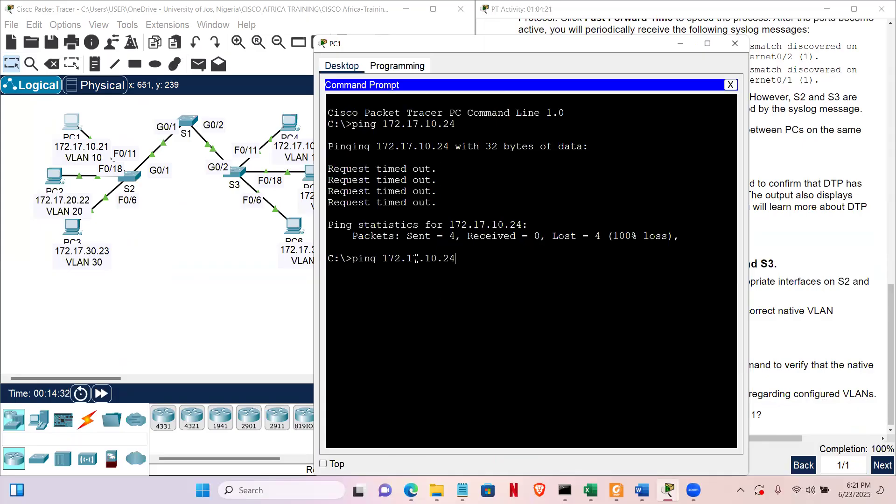
key("Return")
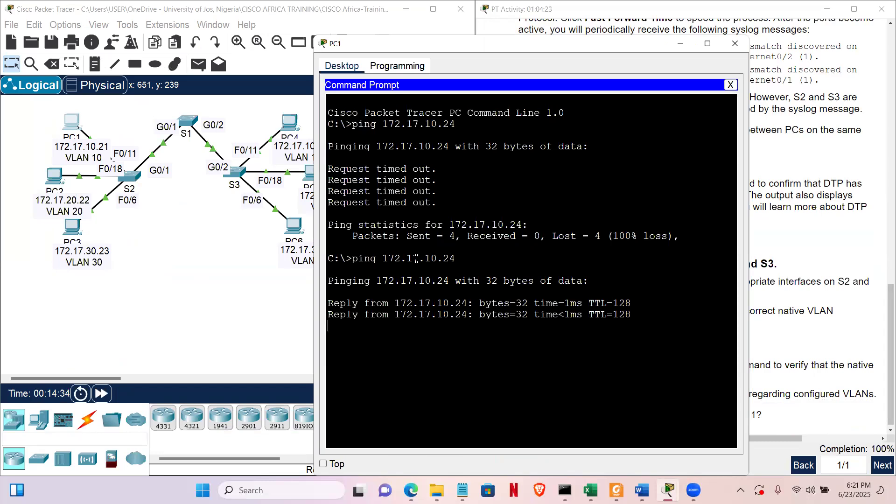